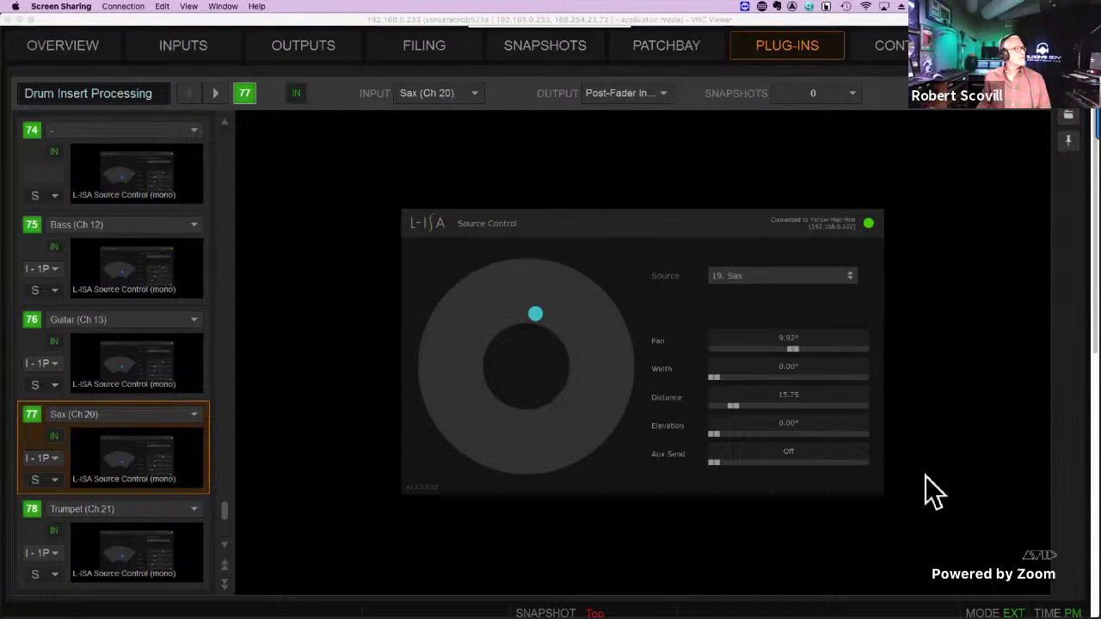
Leave VNC Viewer's full-screen view of the console session.
click(811, 24)
key(ctrl+super+f)
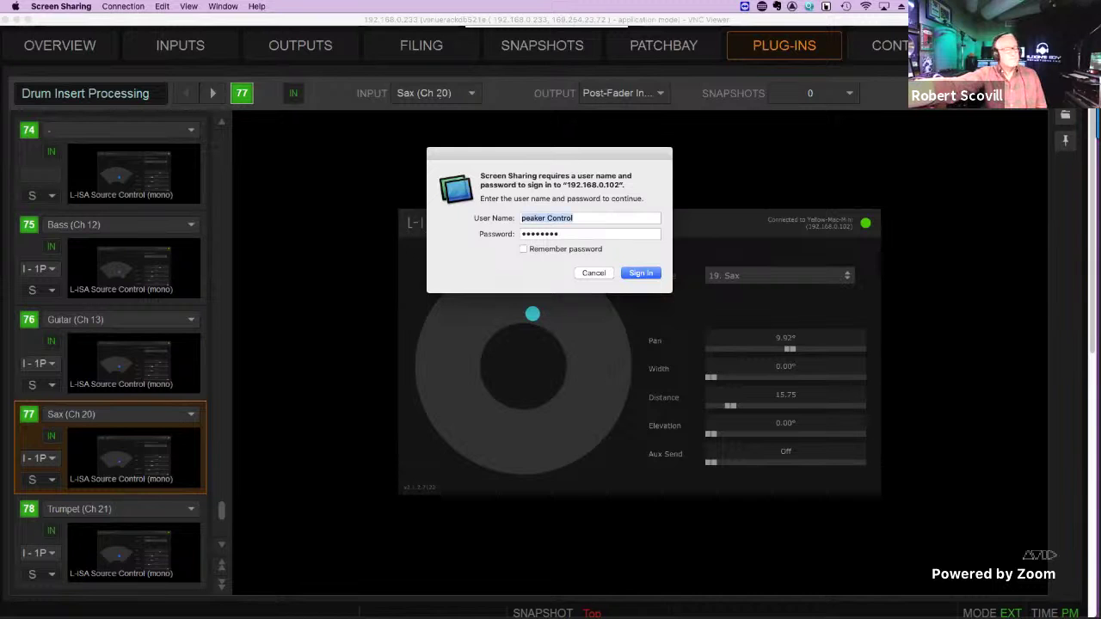
Enter the account password, submit it, then cancel the Screen Sharing sign-in prompt.
text(password)
key(Return)
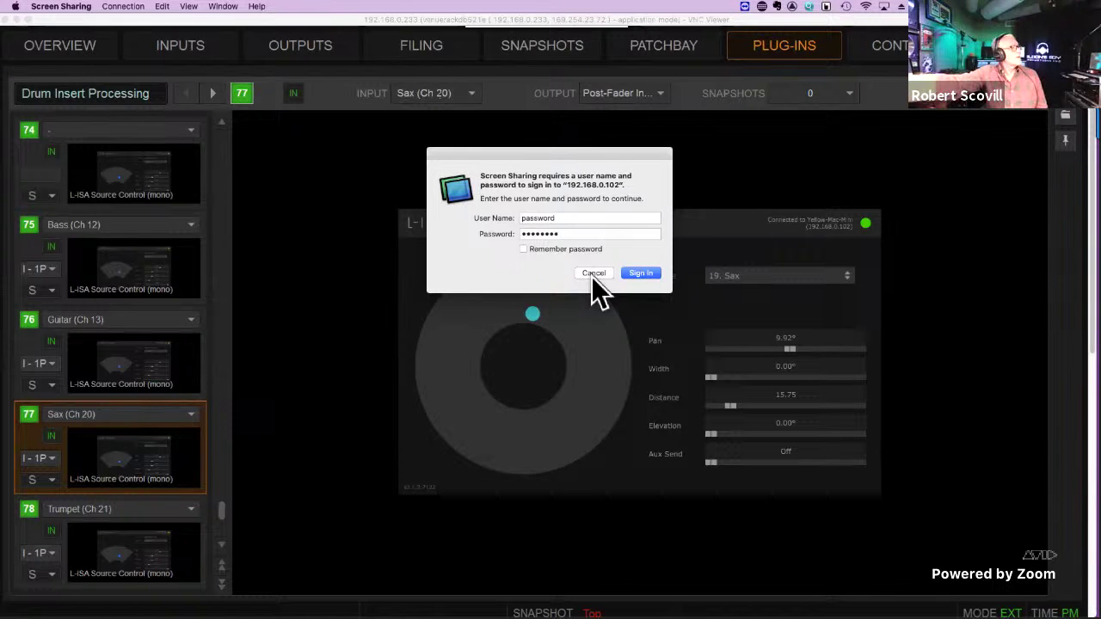
click(593, 274)
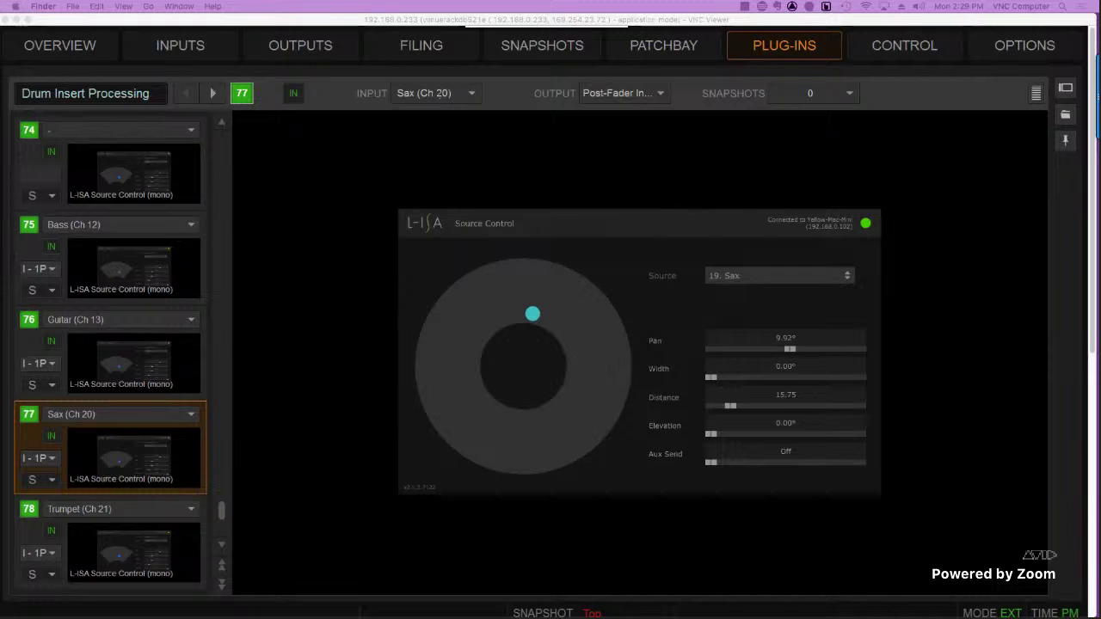
Switch to Screen Sharing and focus L-ISA Controller's Funhouse Lab #18 session.
key(super+Tab)
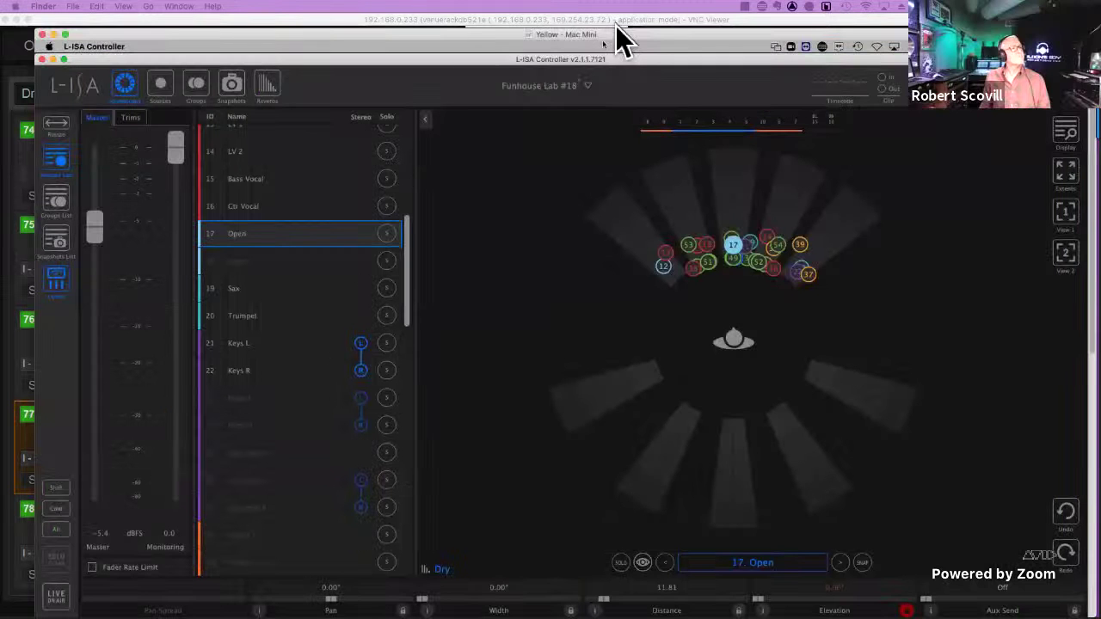
click(718, 383)
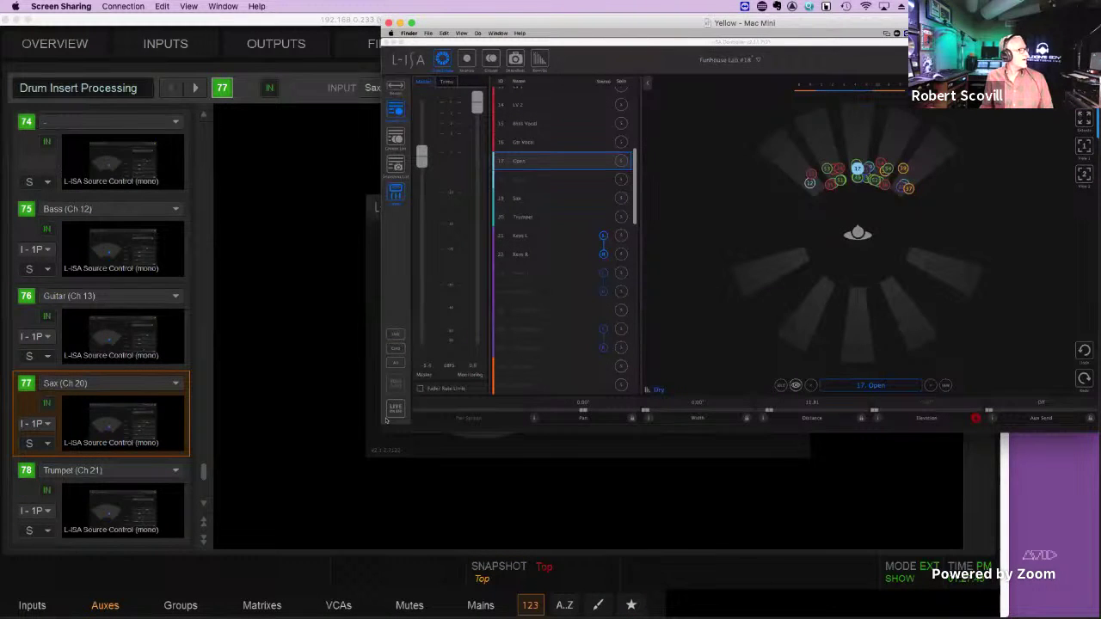
Move the L-ISA session window right, hide and reshow it, and enlarge it over VENUE's plug-in page.
click(551, 365)
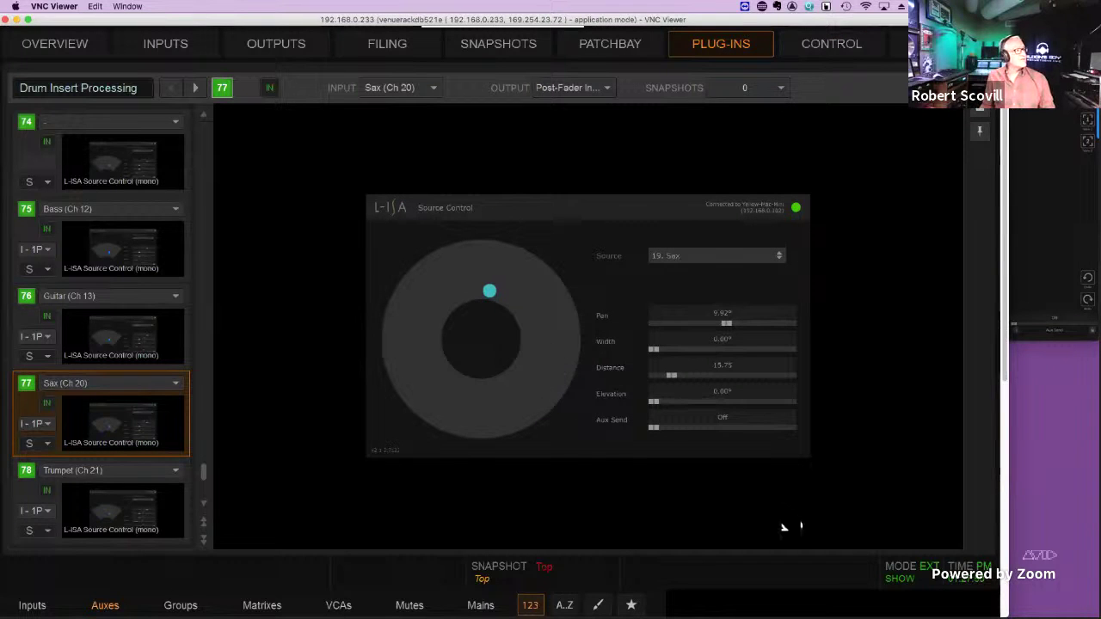
click(1036, 287)
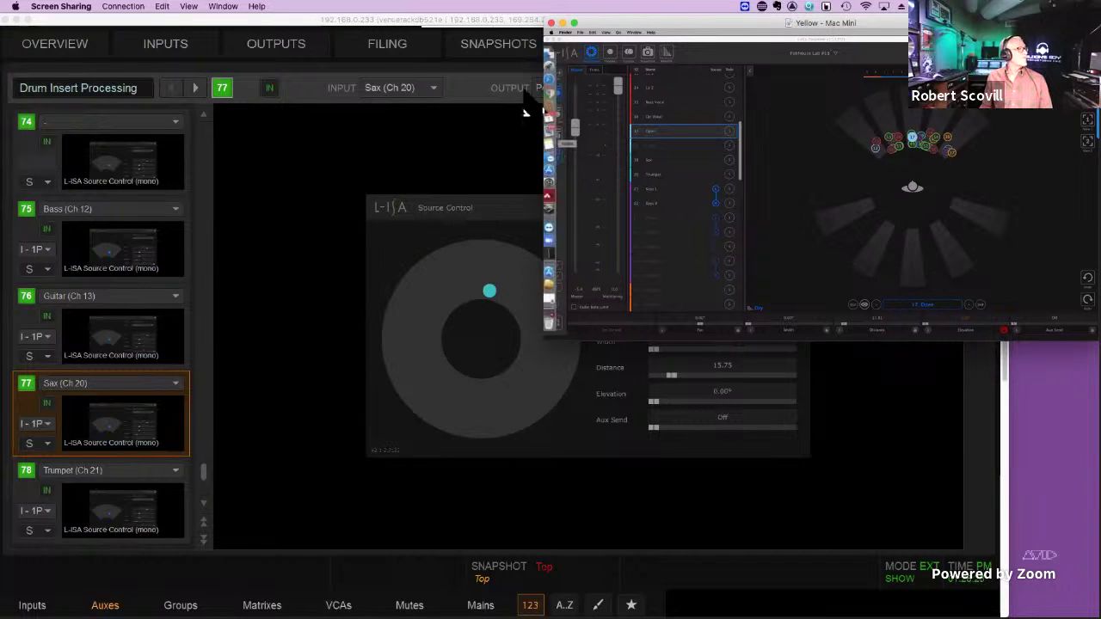
drag(648, 22, 924, 22)
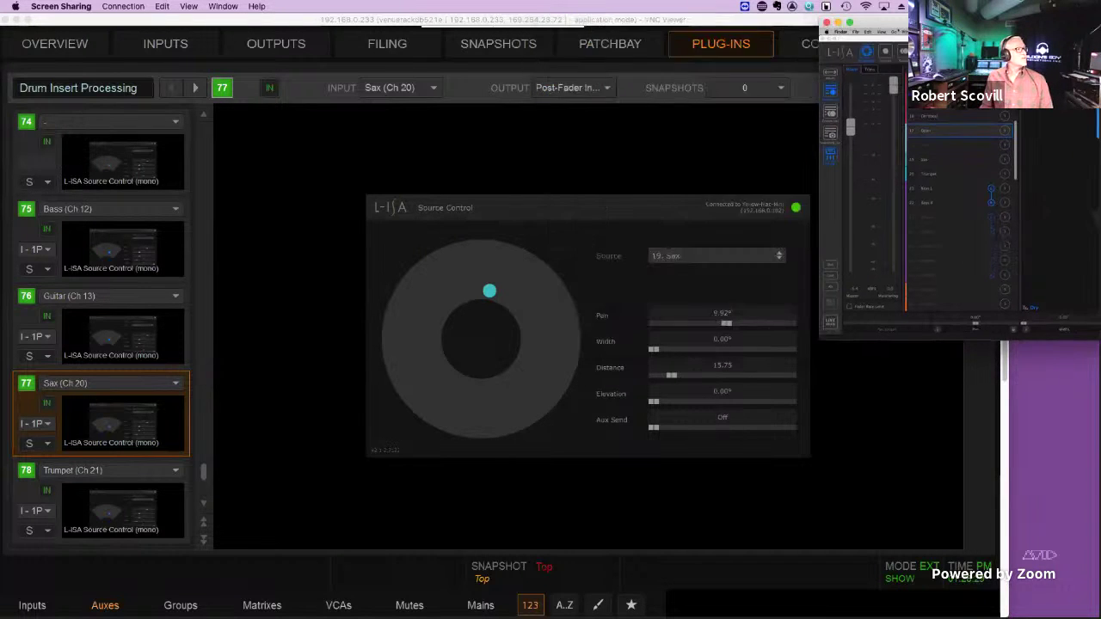
key(super+h)
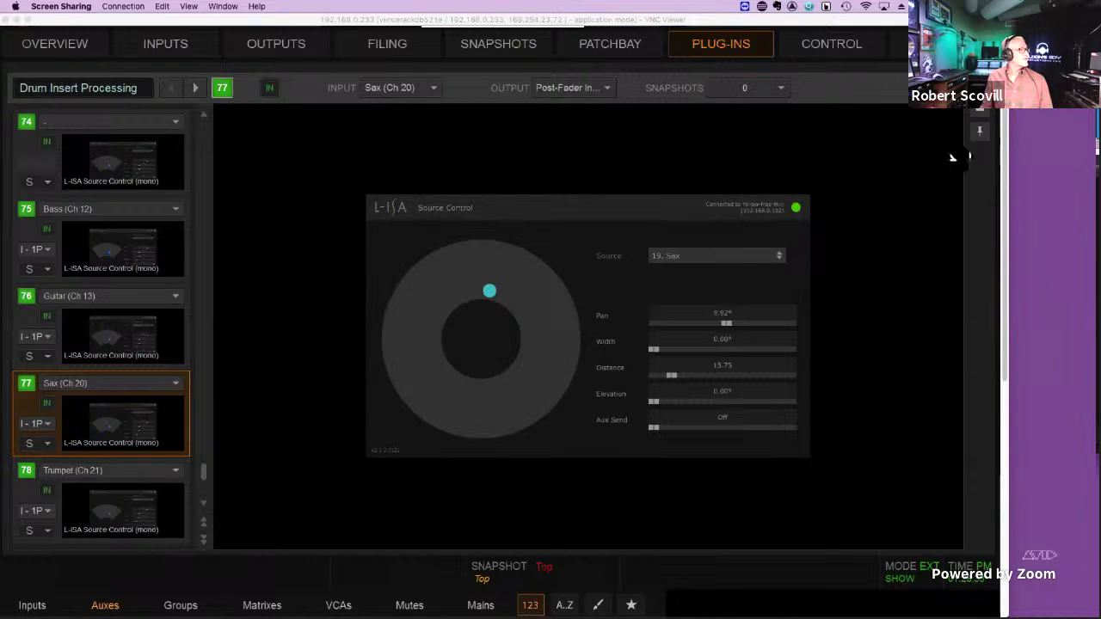
key(super+Tab)
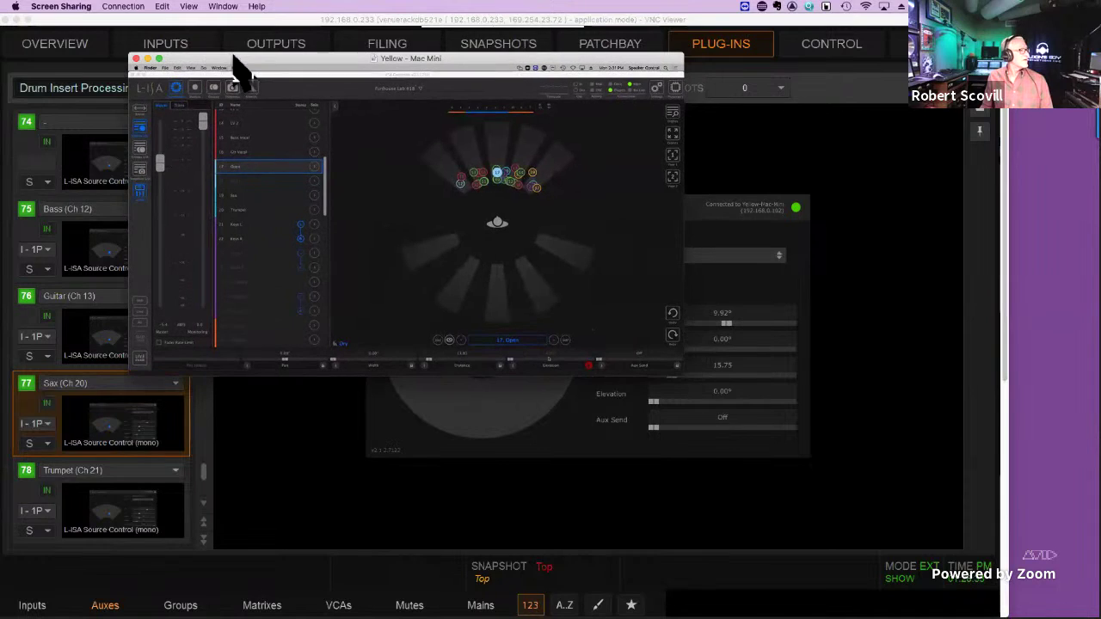
drag(682, 369, 998, 581)
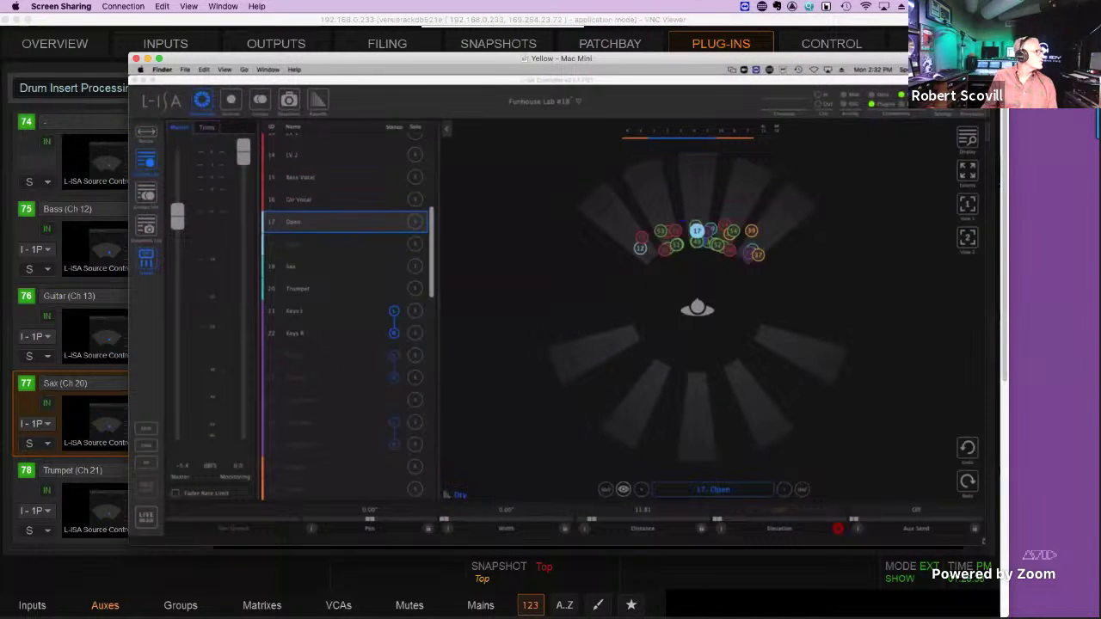
Step back through the objects from 16 Gtr Vocal past 2 Snare to object 64.
click(641, 489)
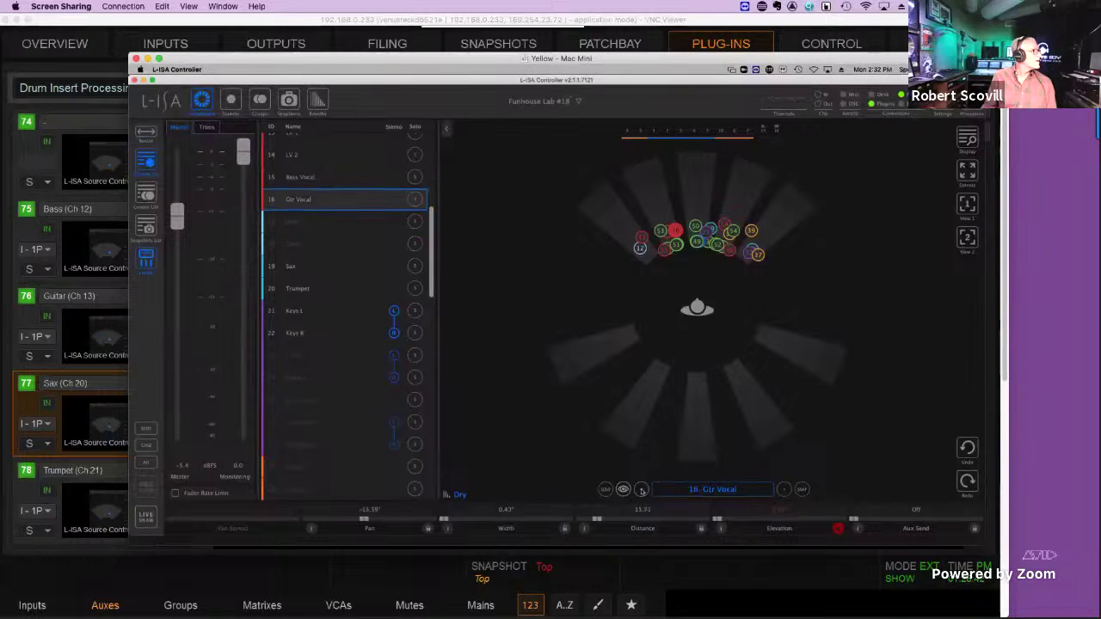
click(641, 489)
click(640, 490)
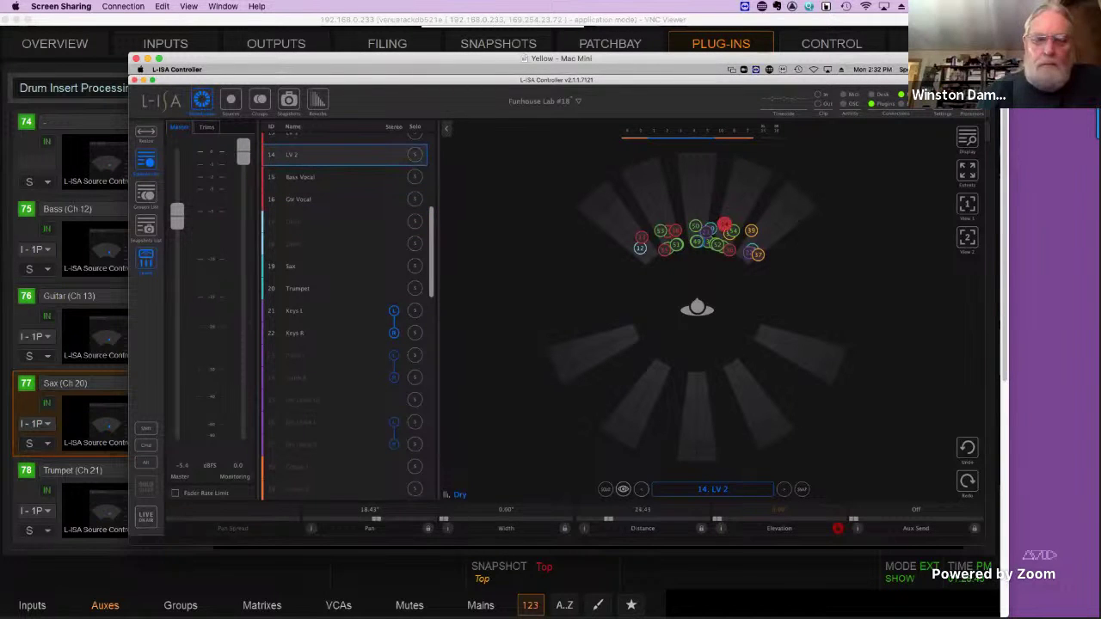
click(640, 489)
click(641, 489)
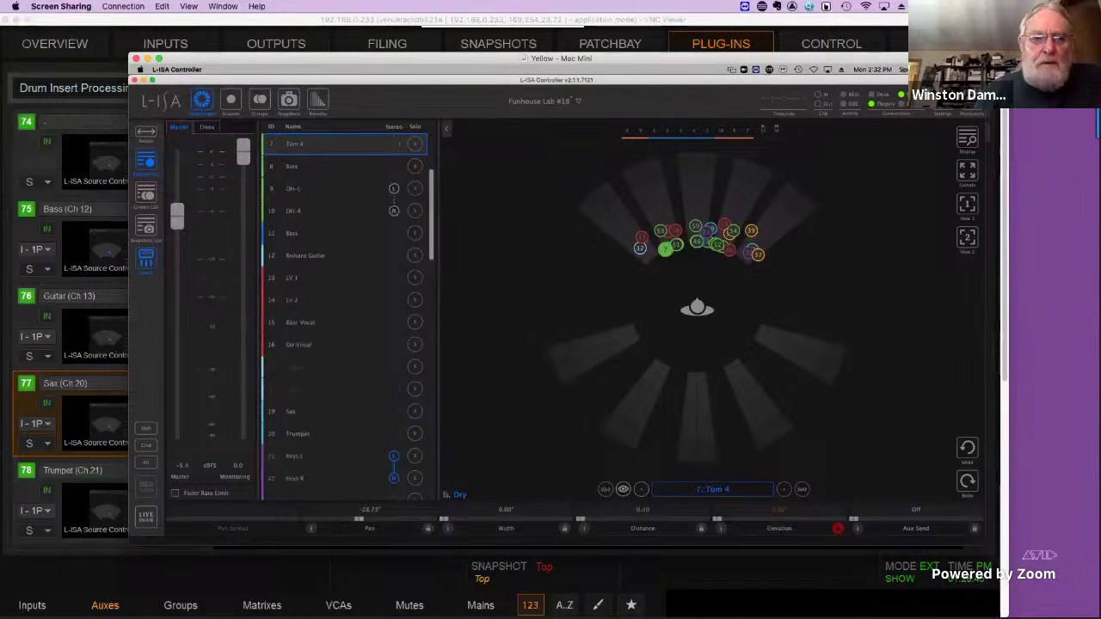
click(641, 490)
click(641, 489)
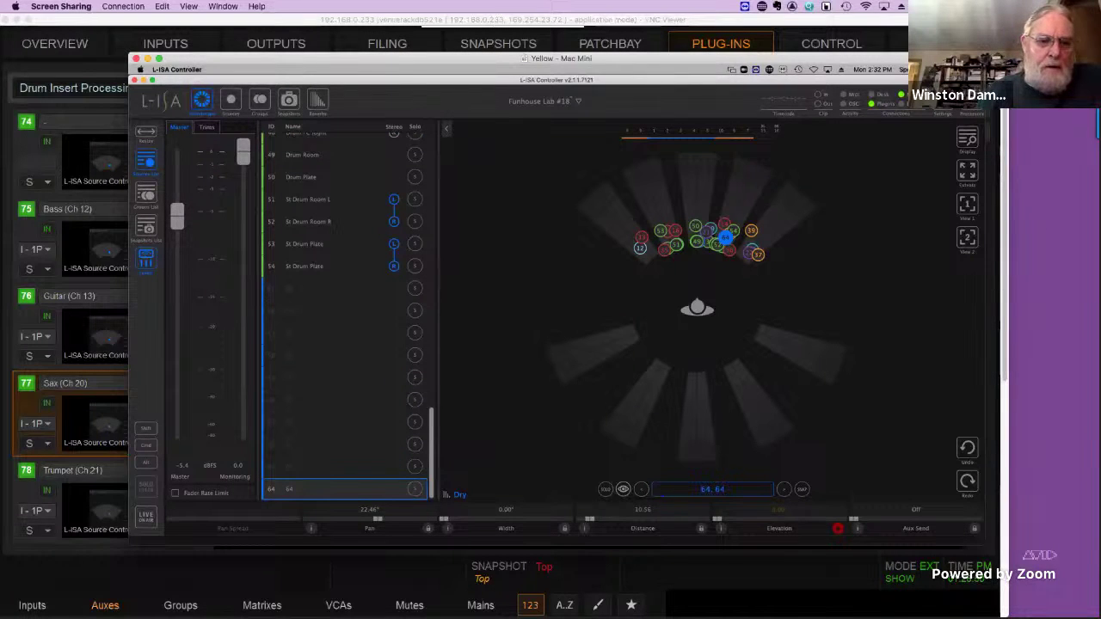
Step forward through objects 1 Bass Drum to 8 Ride.
click(783, 490)
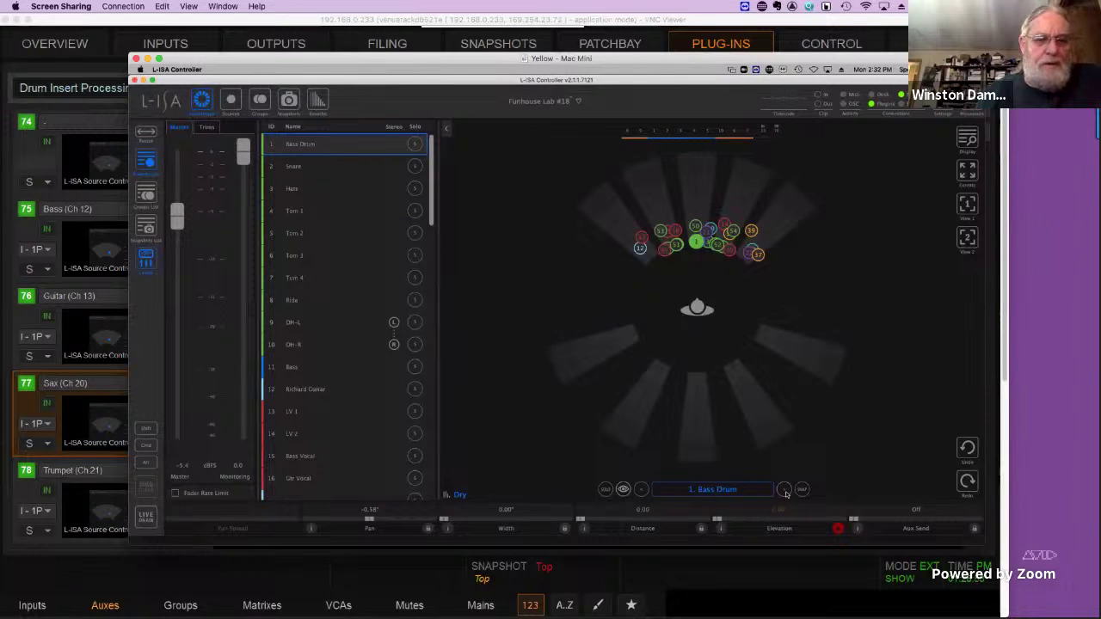
click(783, 489)
click(784, 490)
click(784, 490)
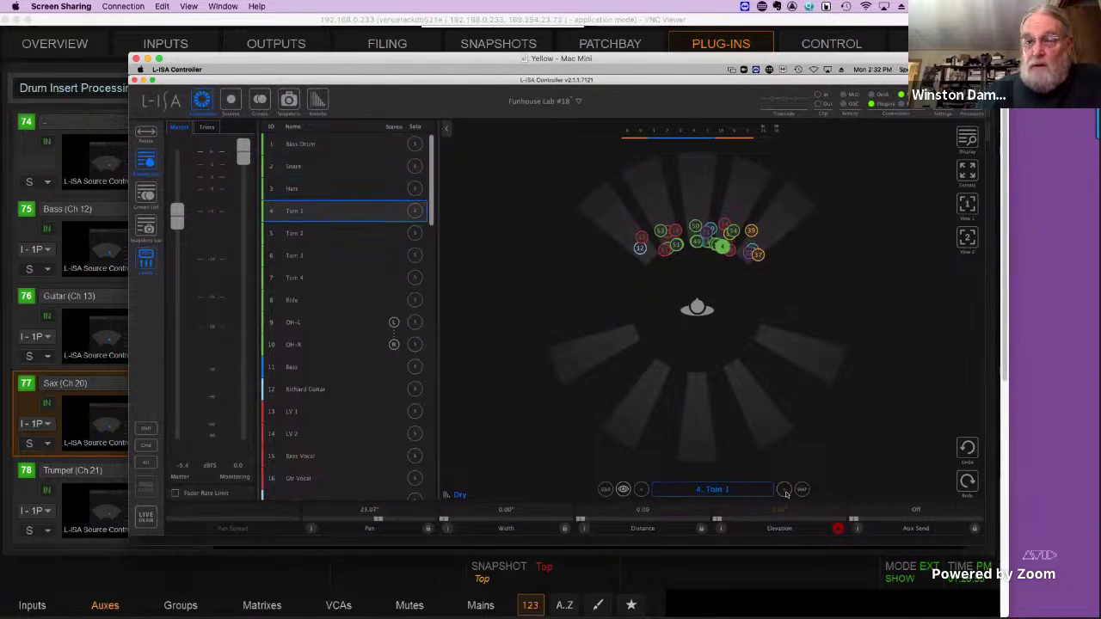
click(784, 490)
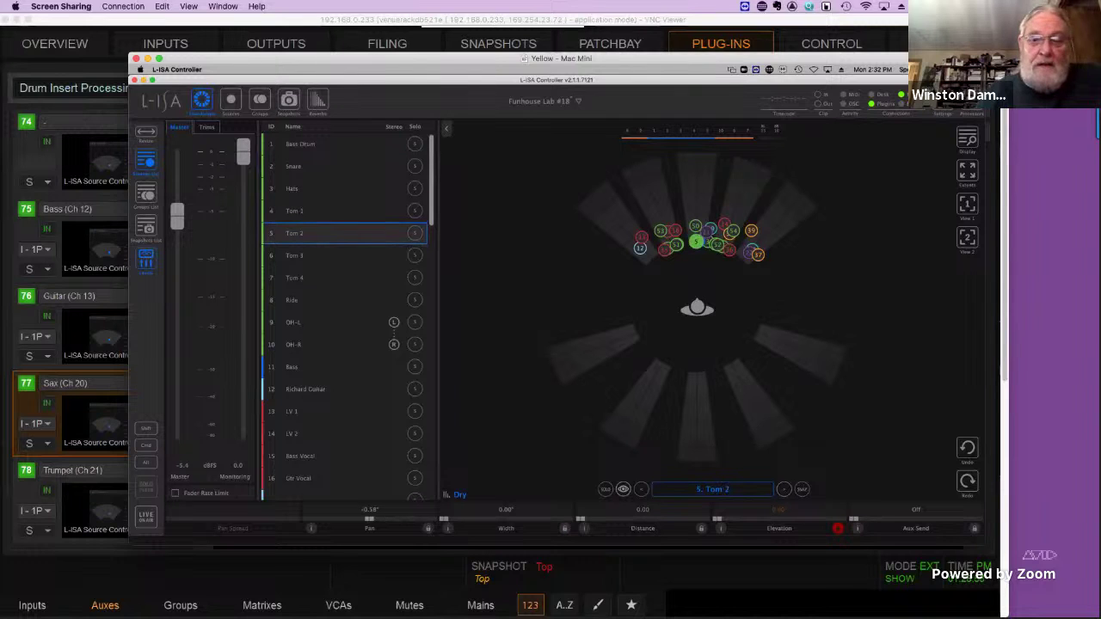
click(784, 490)
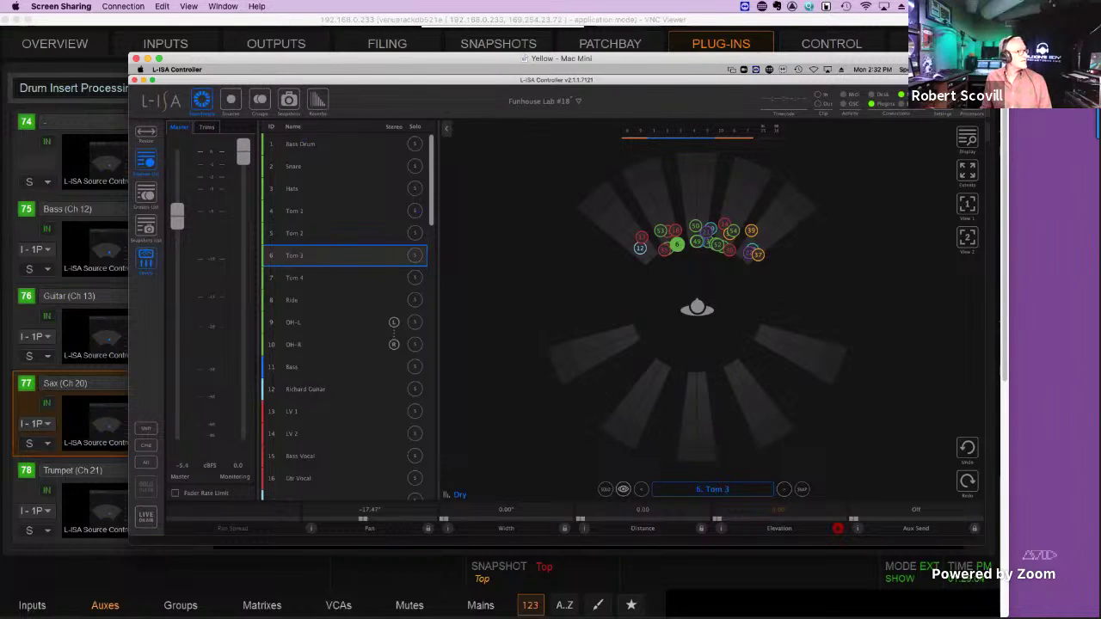
click(783, 489)
click(784, 490)
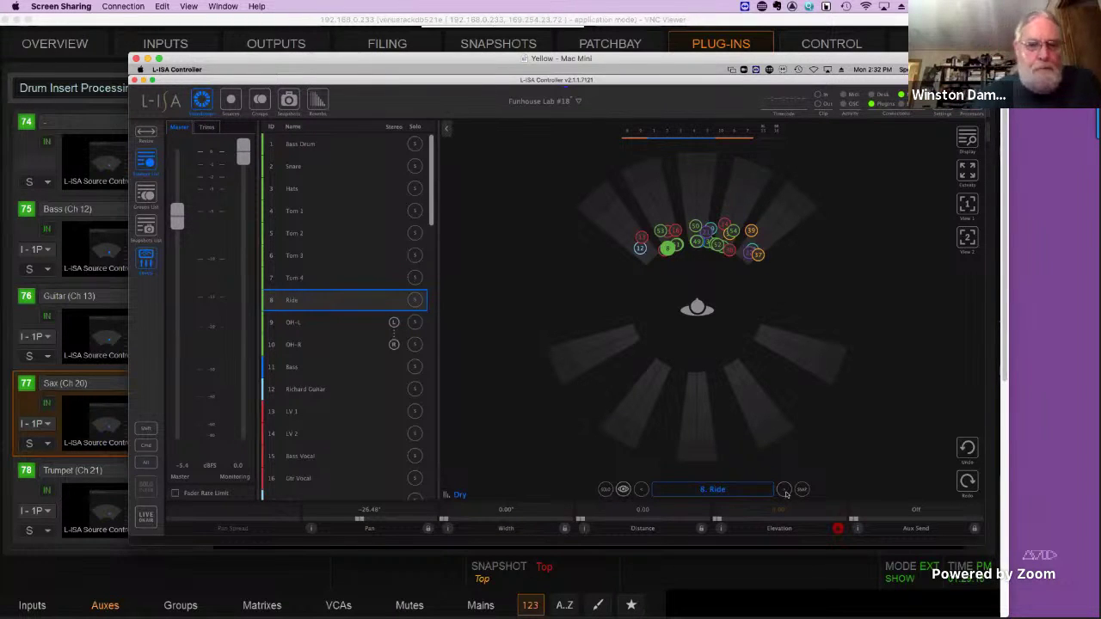
Continue selecting objects 9 OH-L through 13 LV 1.
click(293, 321)
click(787, 491)
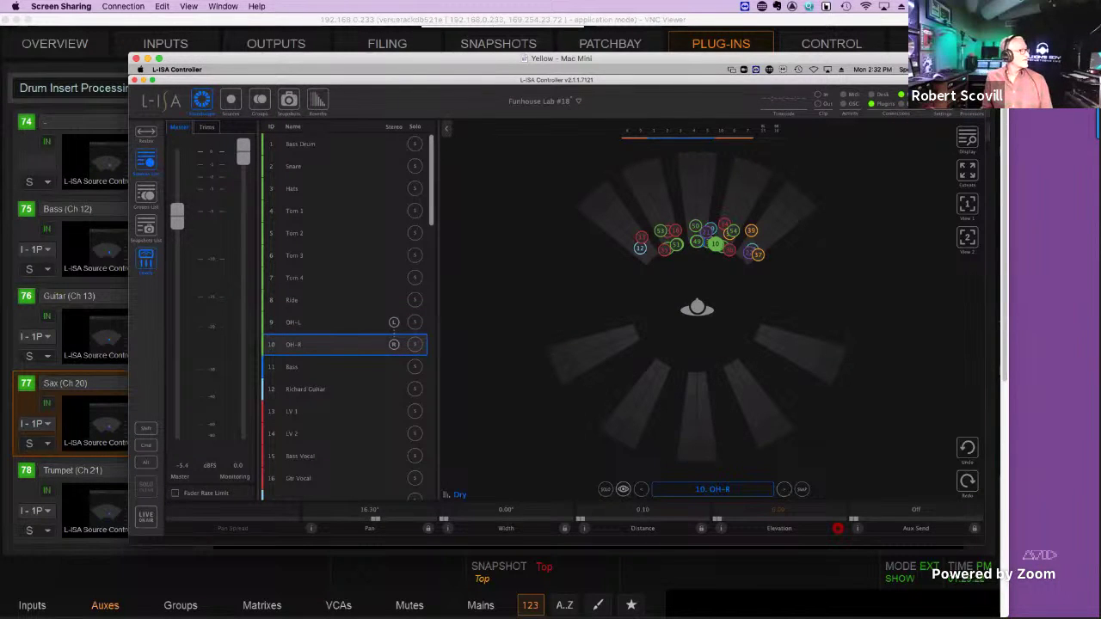
click(784, 489)
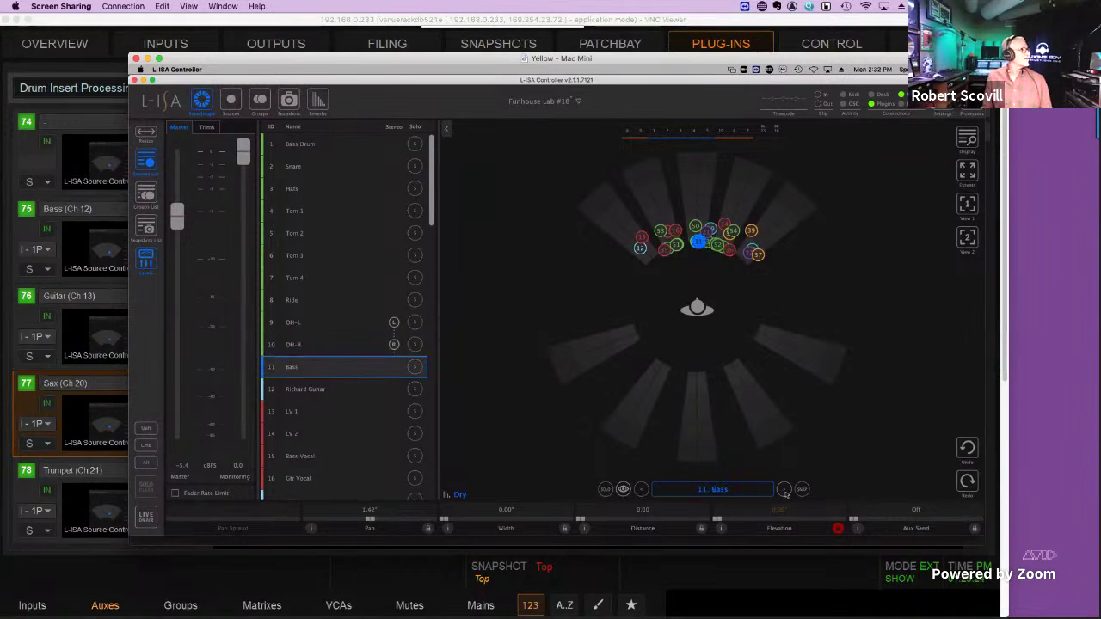
click(784, 490)
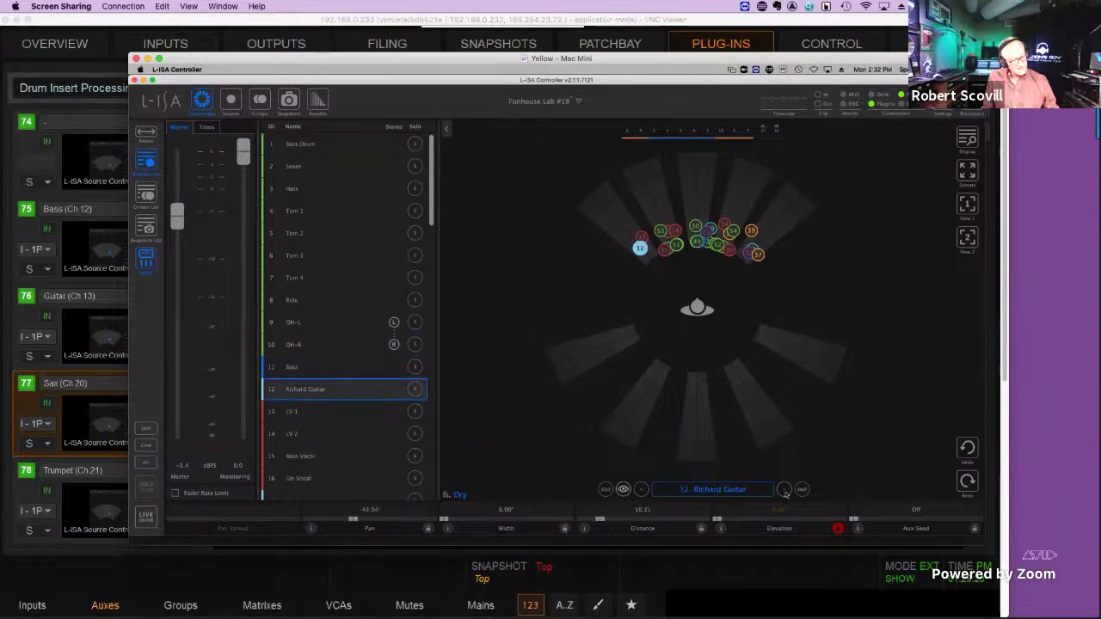
click(784, 490)
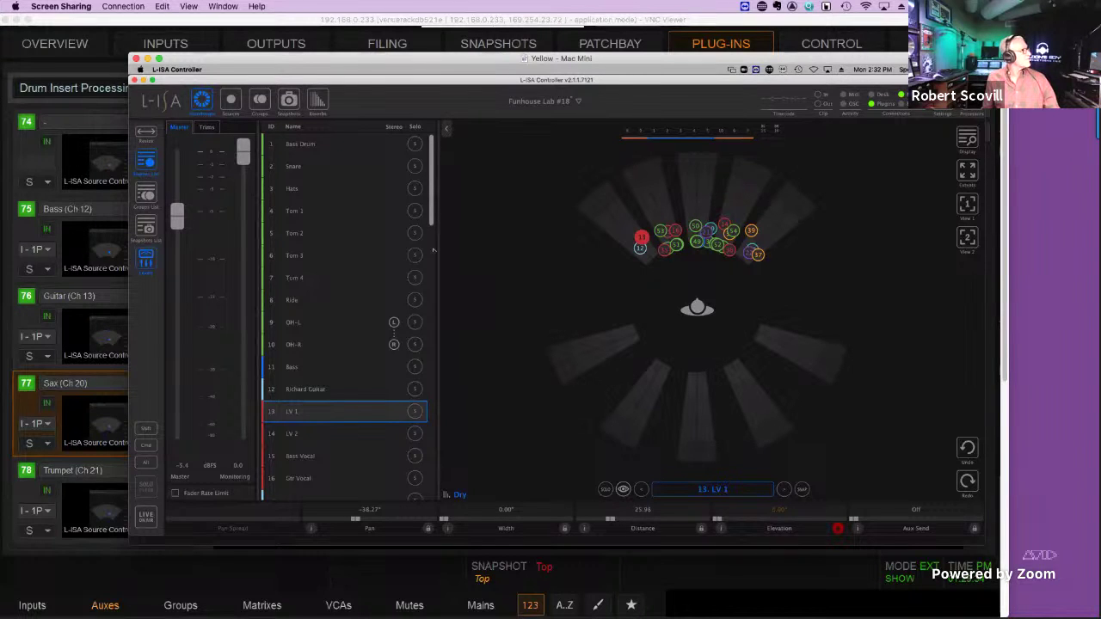
Drag the controller window right to uncover the Sax Source Control plug-in.
scroll(434, 250, down, 2)
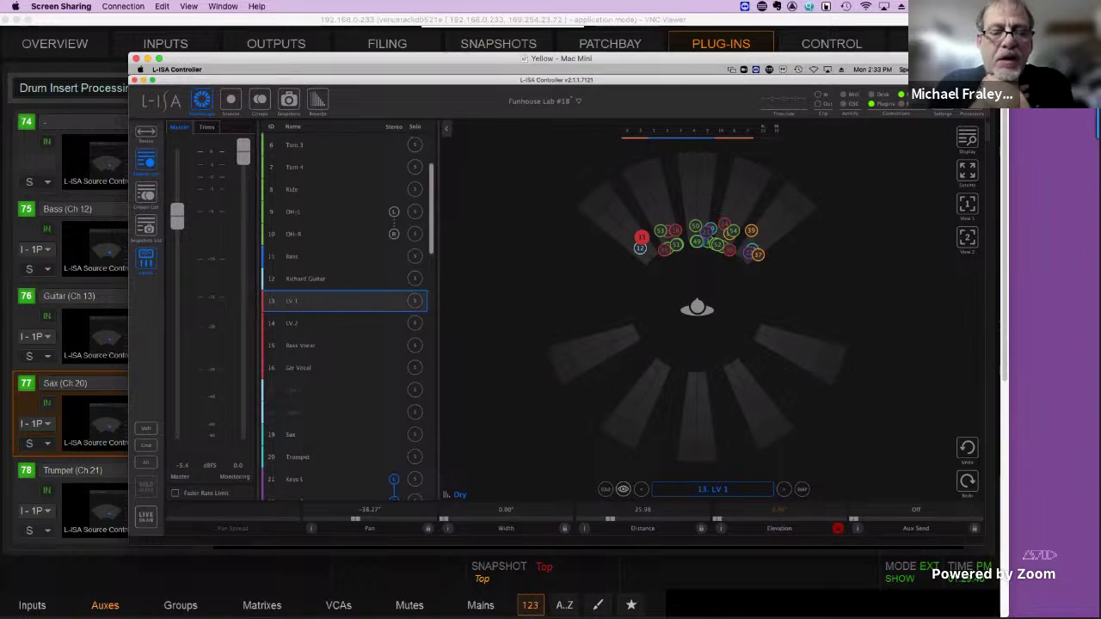
scroll(435, 340, down, 10)
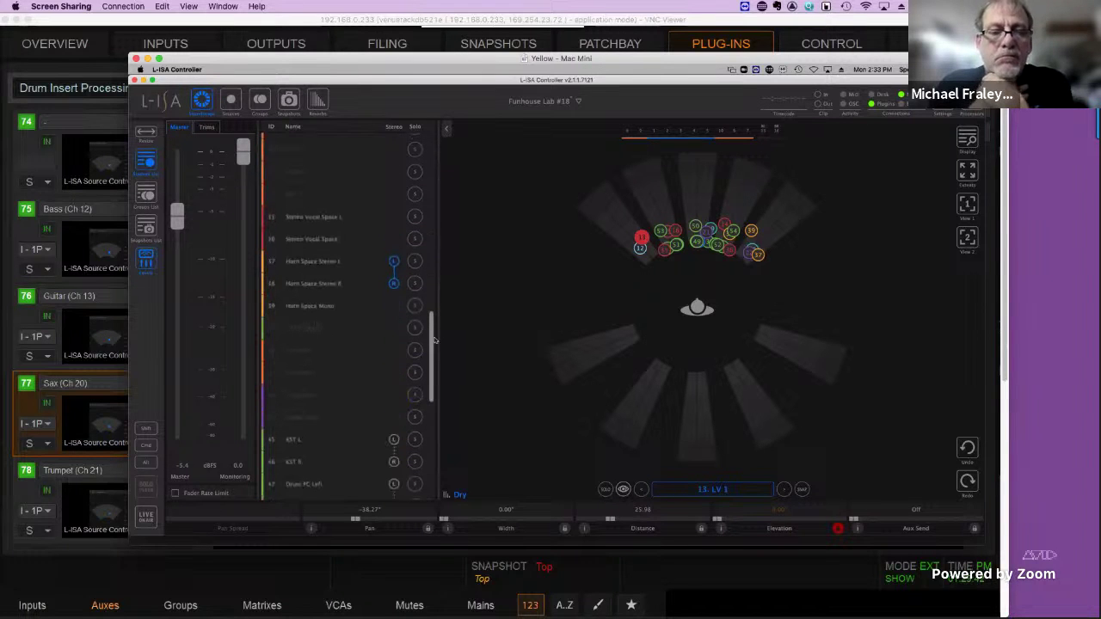
scroll(434, 340, up, 3)
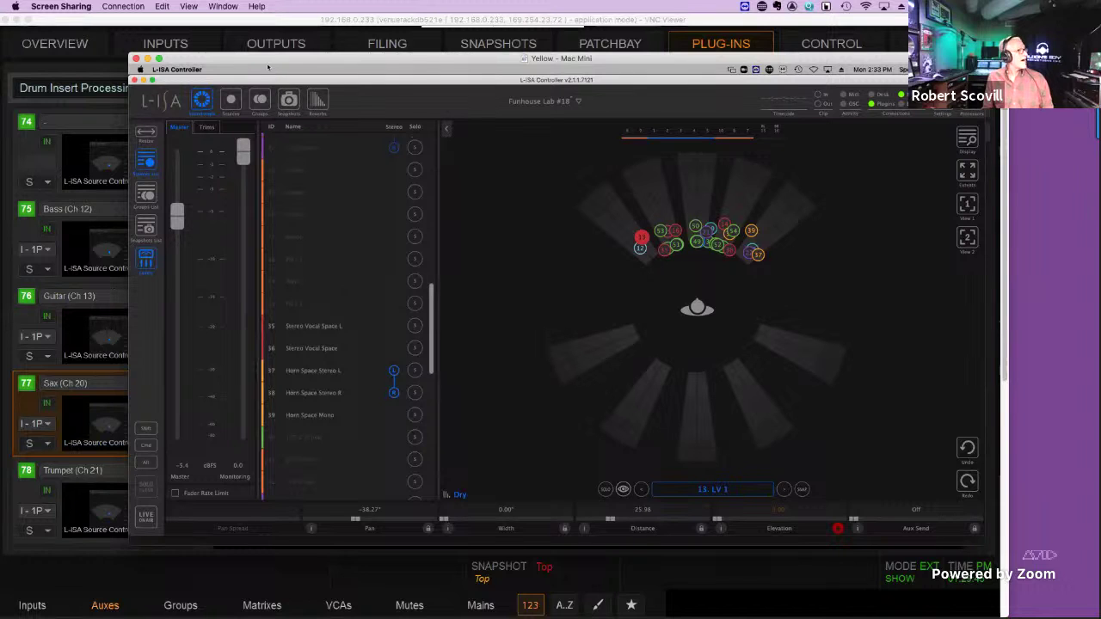
drag(268, 67, 919, 47)
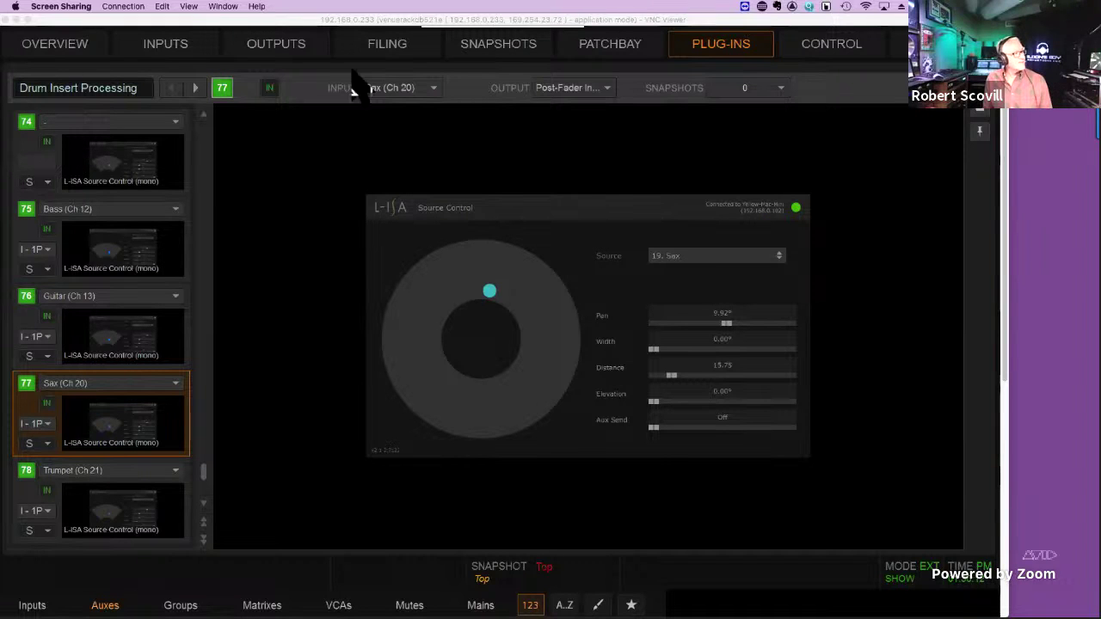
Bring L-ISA Controller back to the front and scroll its source list down to sources 45–54.
key(super+Tab)
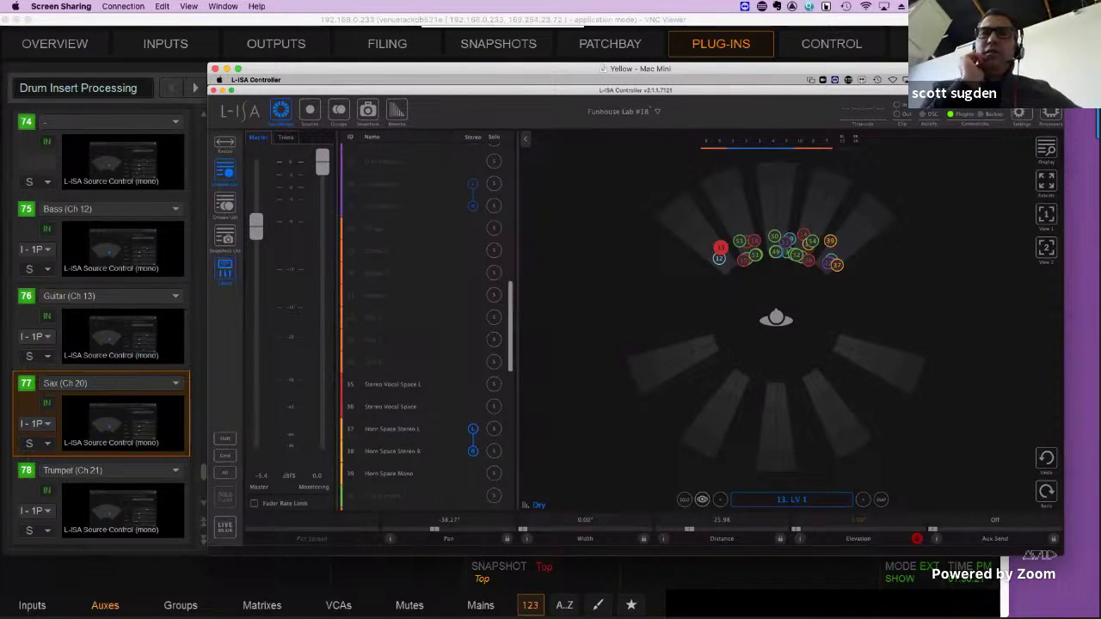
scroll(426, 319, down, 5)
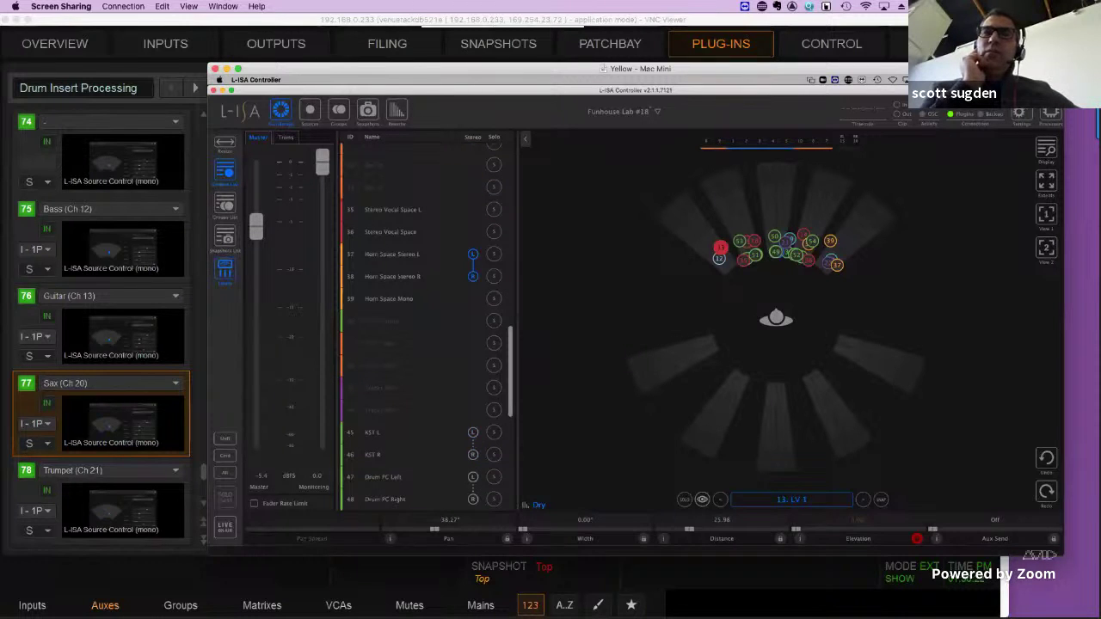
scroll(426, 318, down, 4)
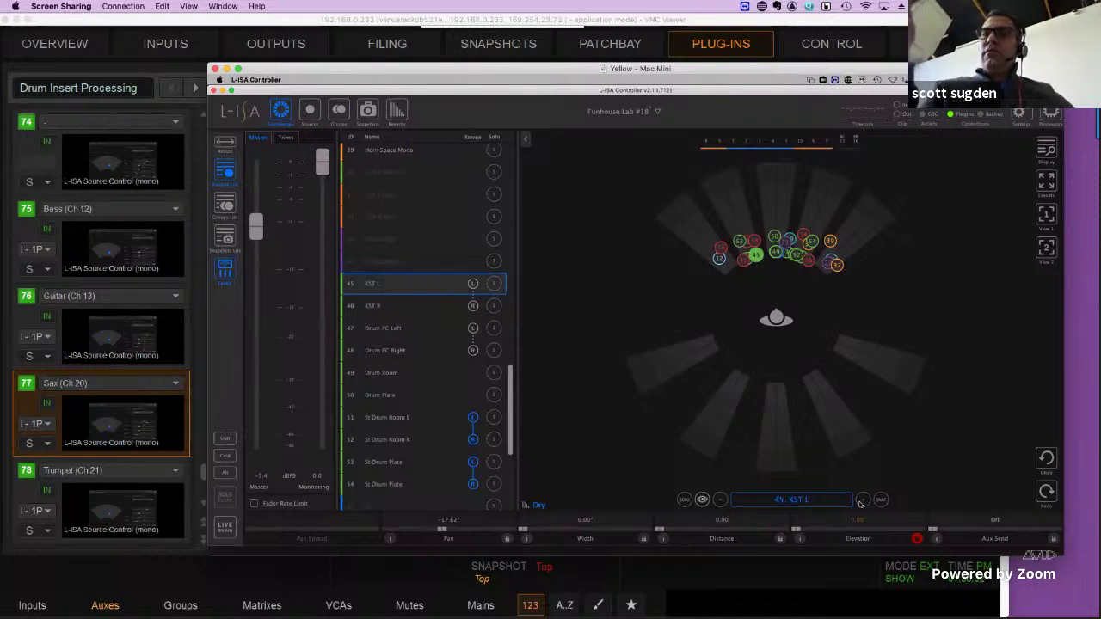
Step the selection from 49 Drum Room back to 45 KST L and show only it on stage.
key(Down)
key(Down)
key(Down)
key(Down)
key(Down)
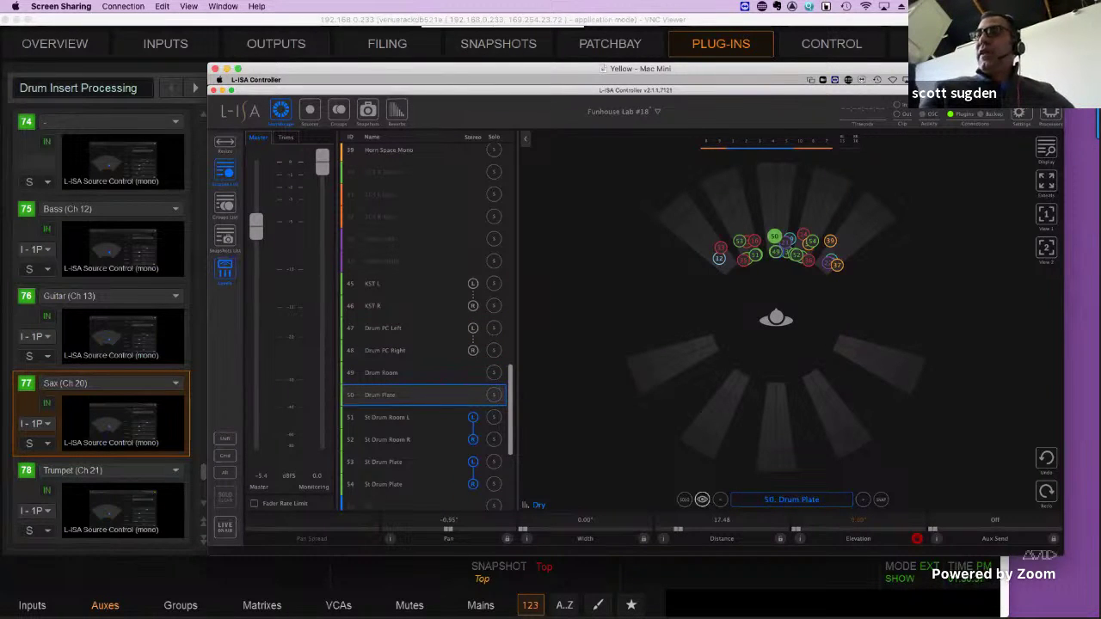
click(720, 501)
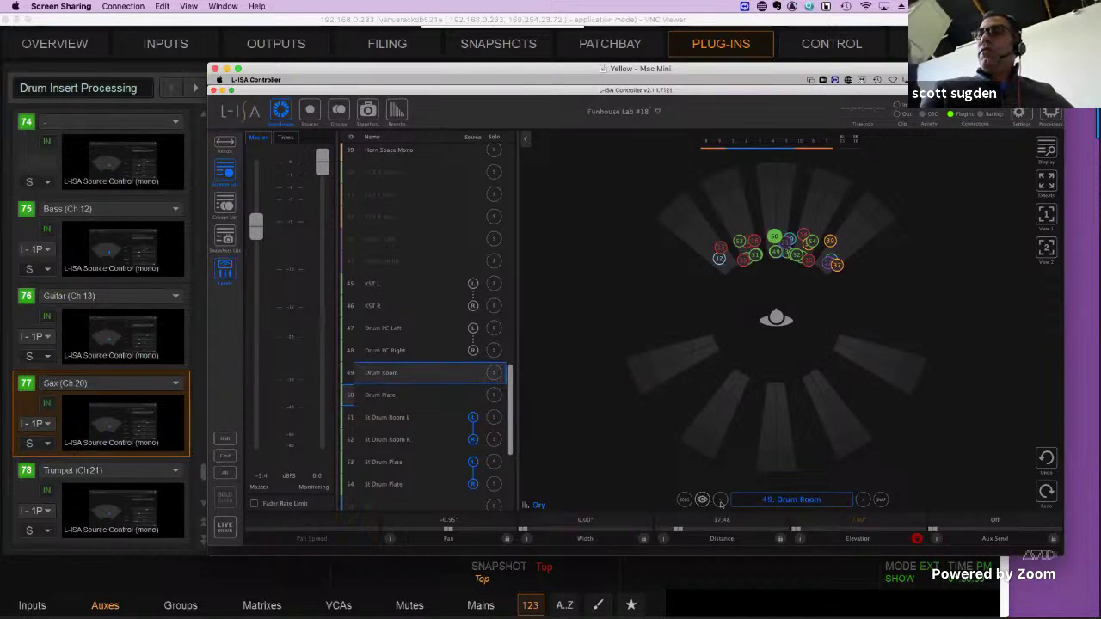
click(721, 501)
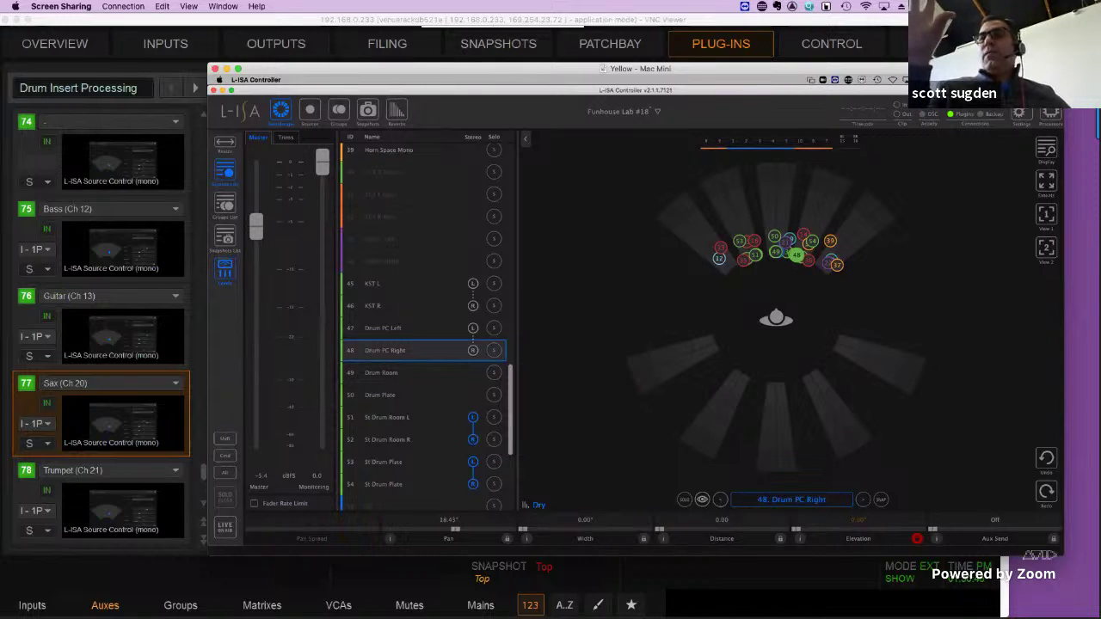
click(721, 501)
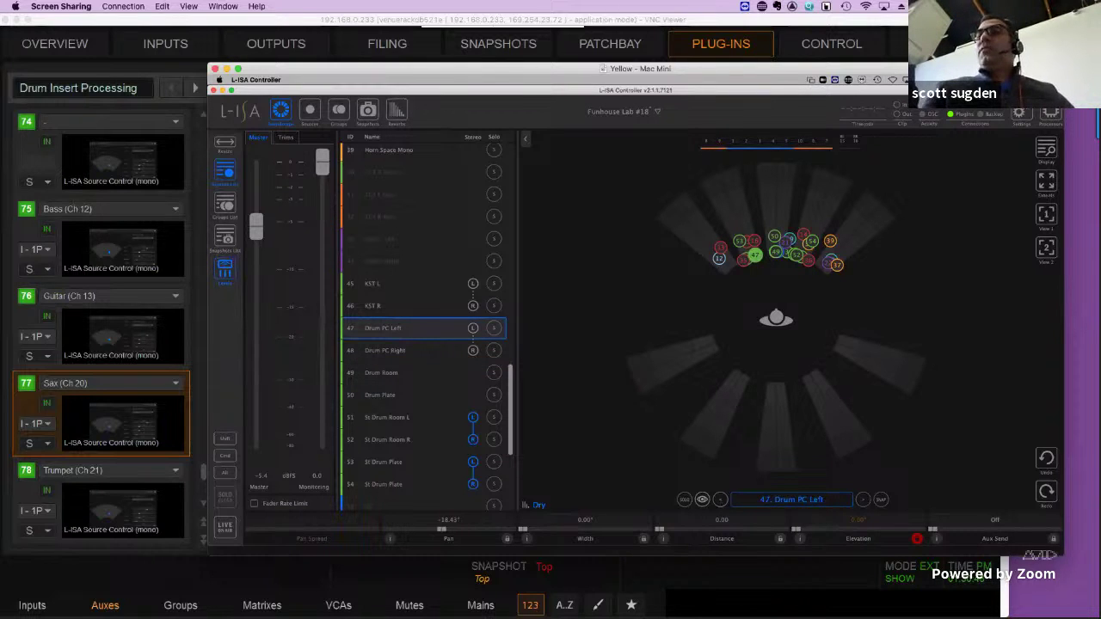
click(720, 501)
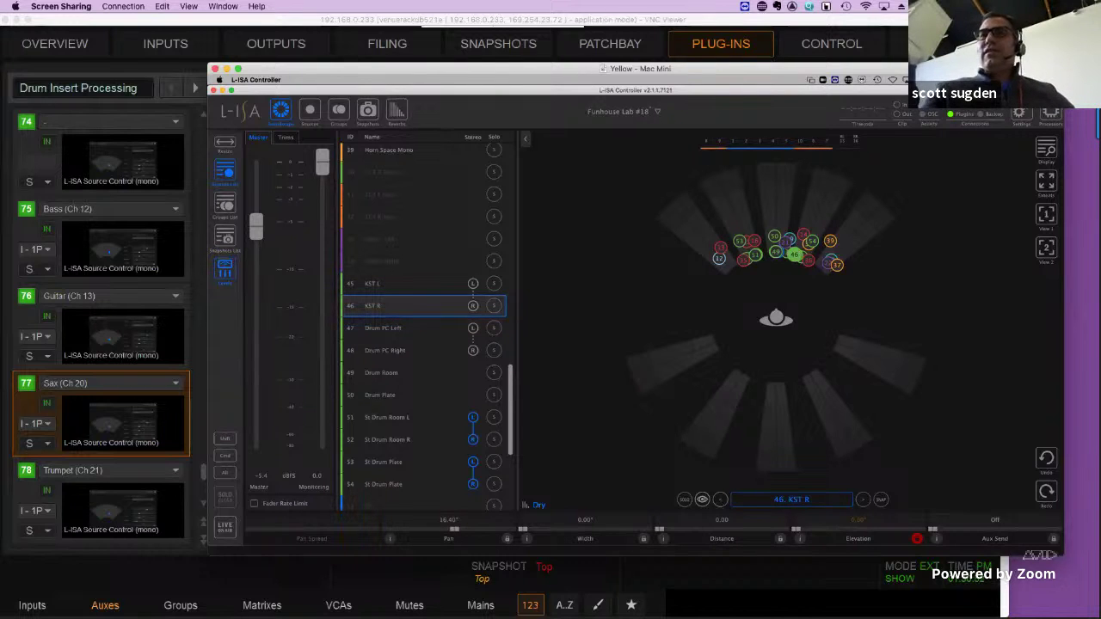
click(721, 501)
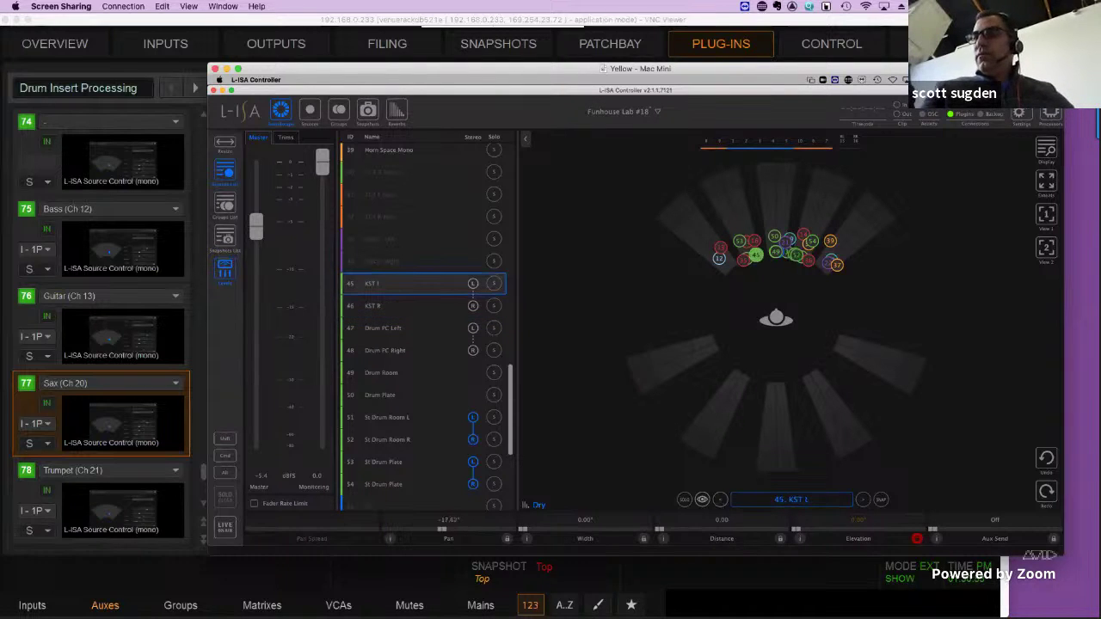
click(701, 500)
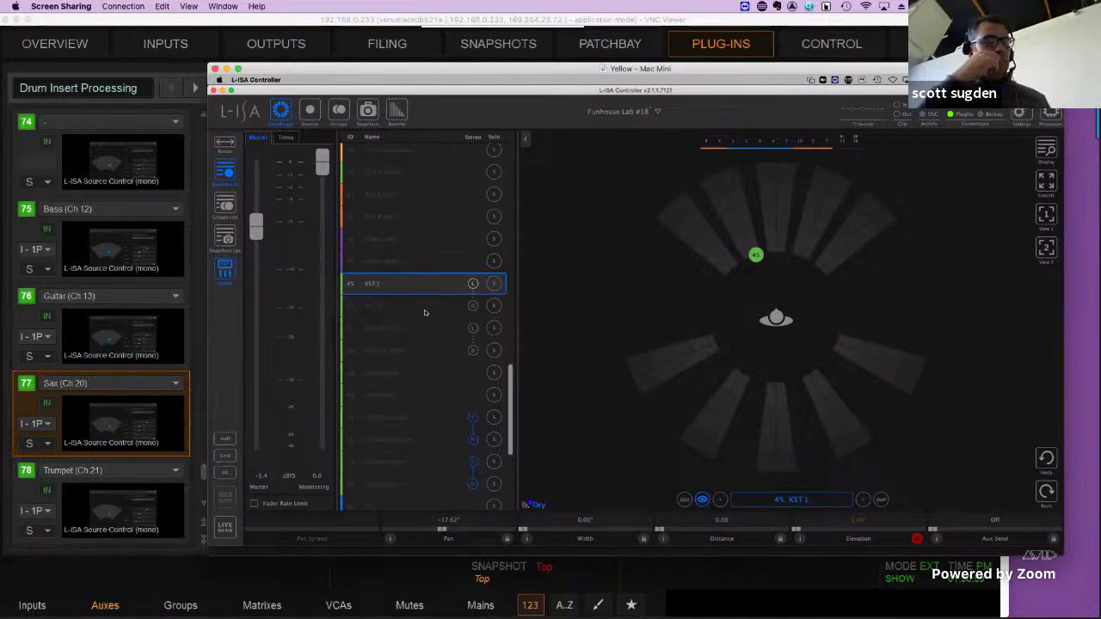
Advance the selection through 46 KST R and 47 Drum PC Left to 48 Drum PC Right.
click(863, 499)
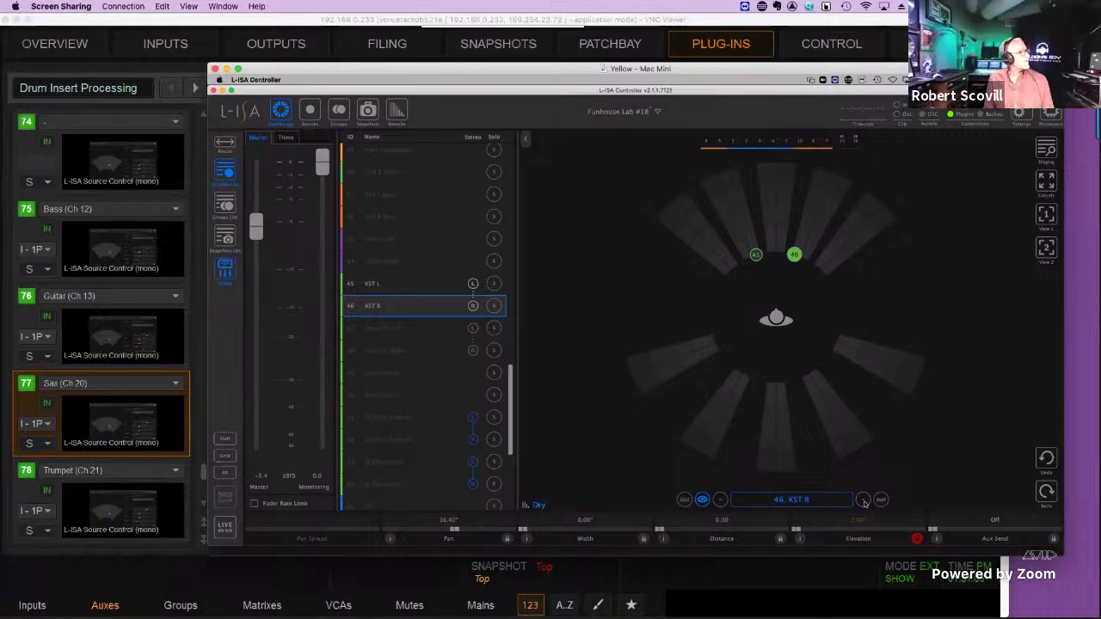
click(863, 500)
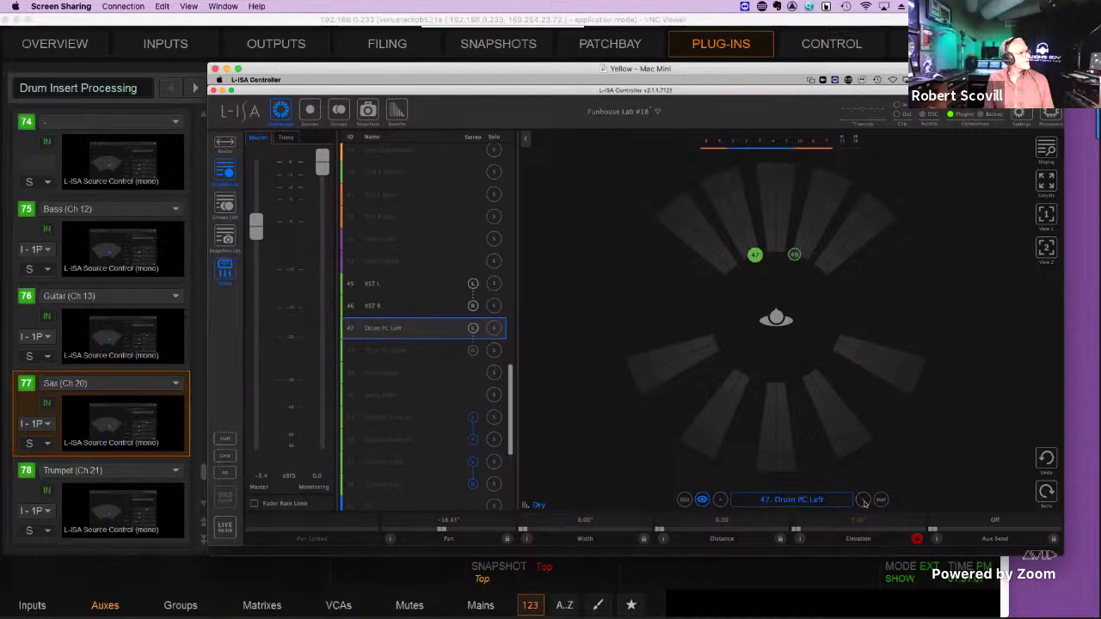
click(862, 499)
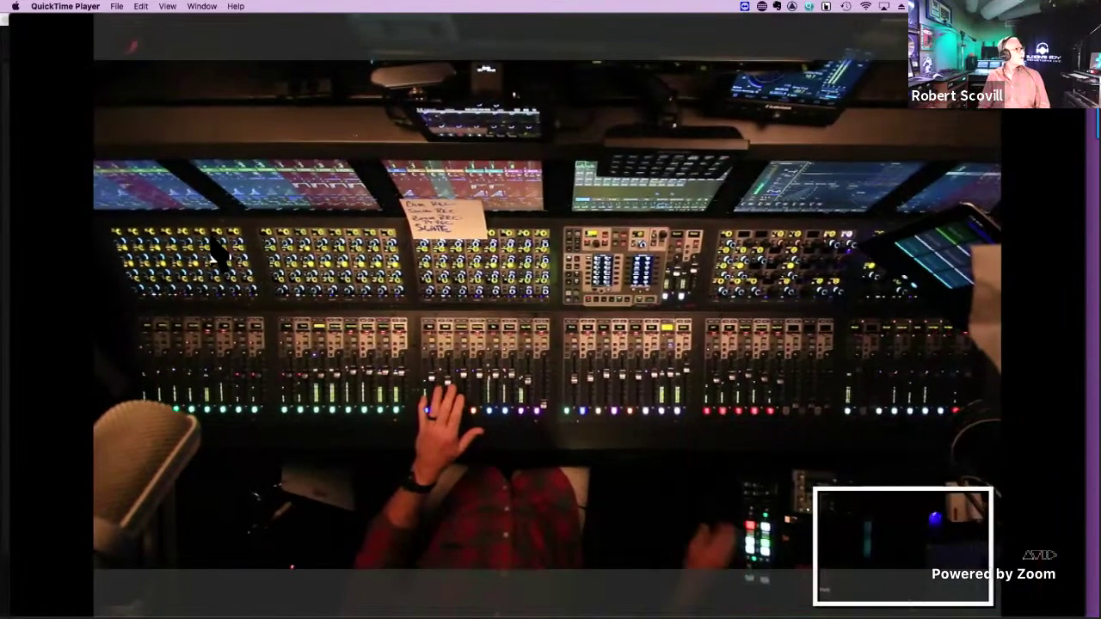
Take the QuickTime console camera feed out of full screen and resize its window.
mouse_move(215, 249)
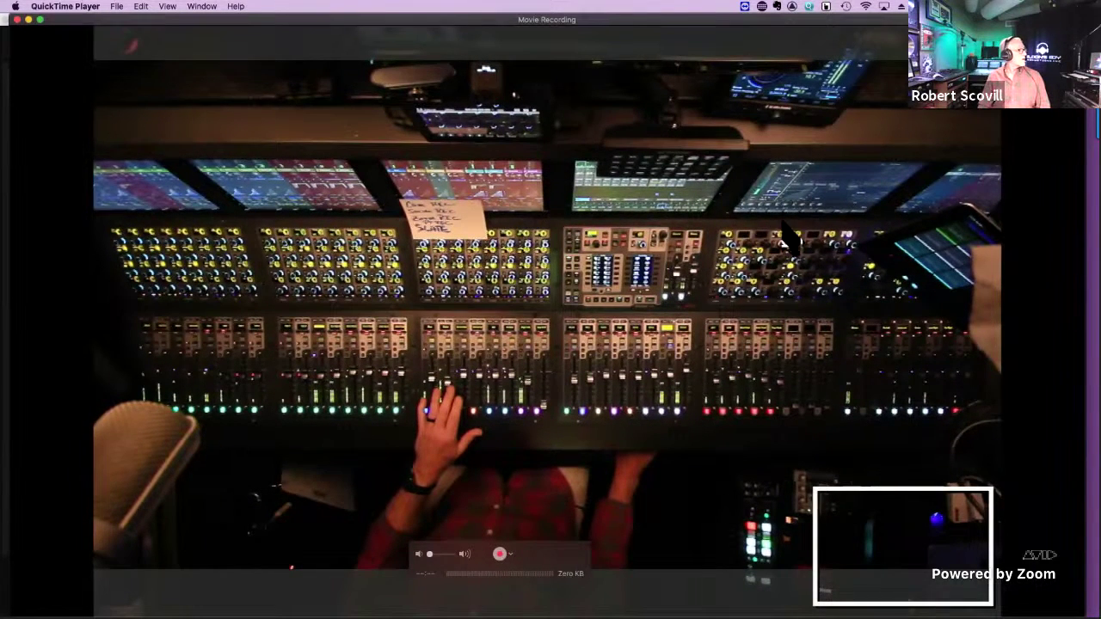
key(Escape)
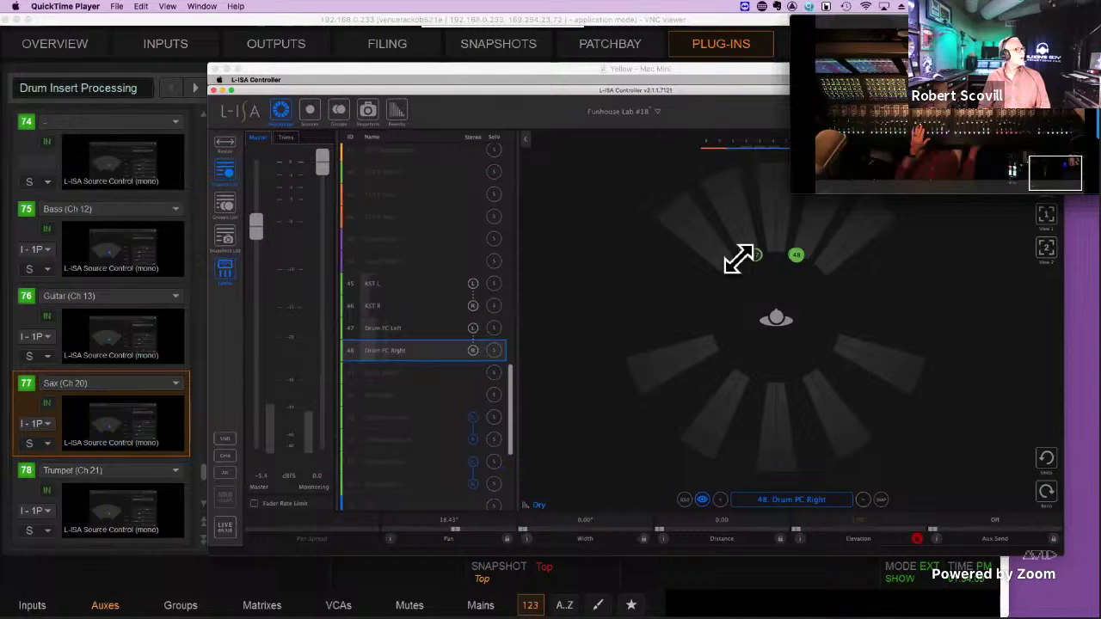
drag(738, 258, 732, 272)
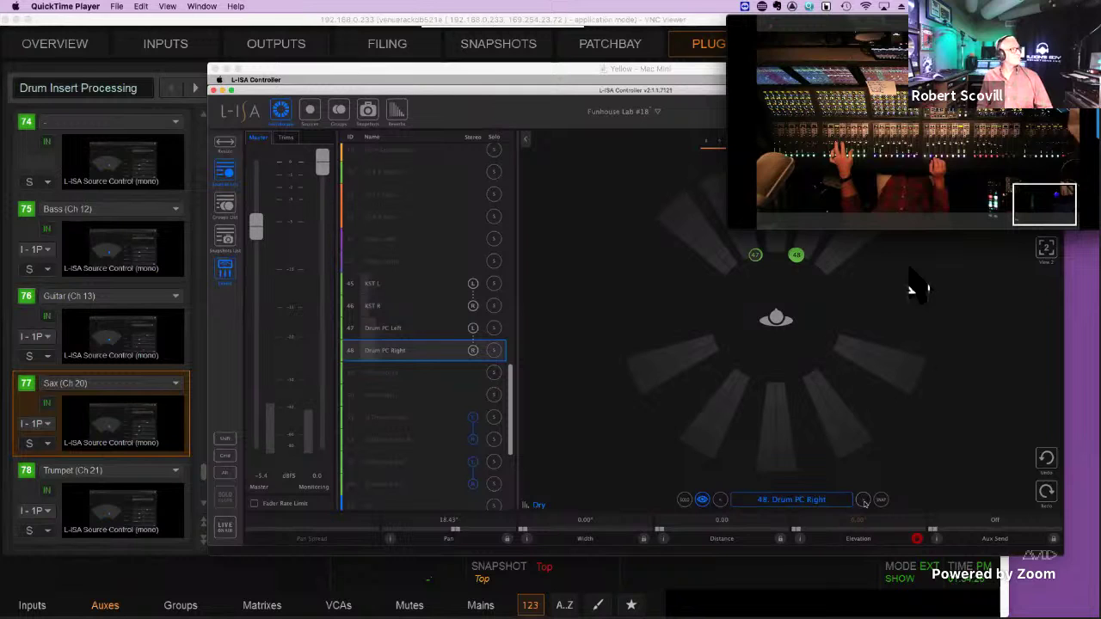
Dismiss the console camera overlay from the shared screen.
click(901, 185)
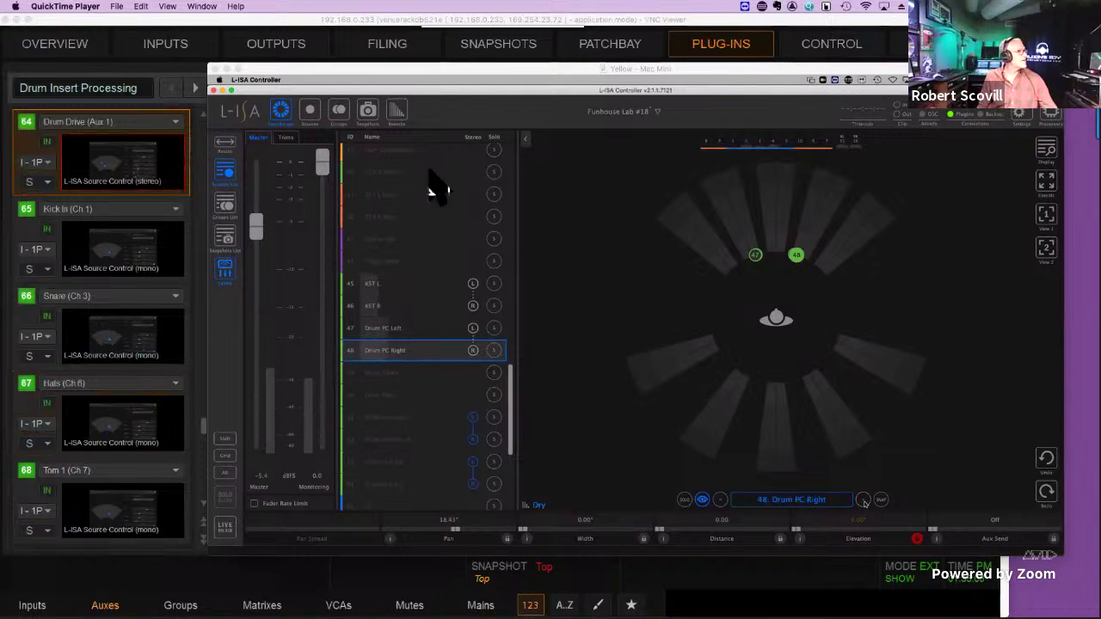
Shrink the L-ISA Controller window and move it down to expose VENUE's Drum Drive (Aux 1) plug-in page.
drag(442, 68, 425, 93)
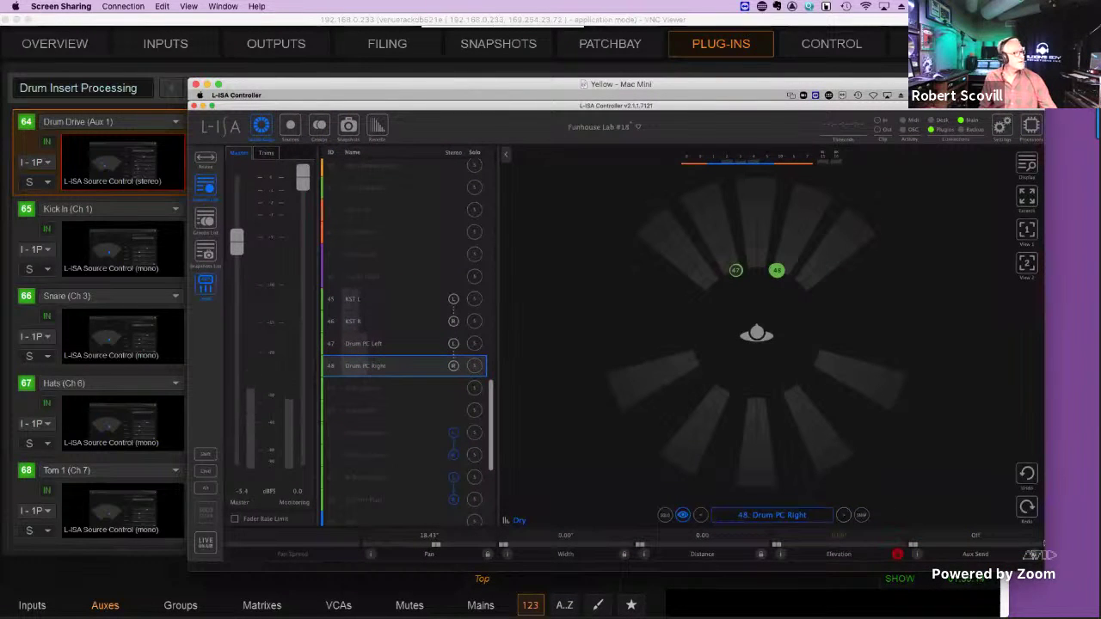
drag(1058, 592, 821, 527)
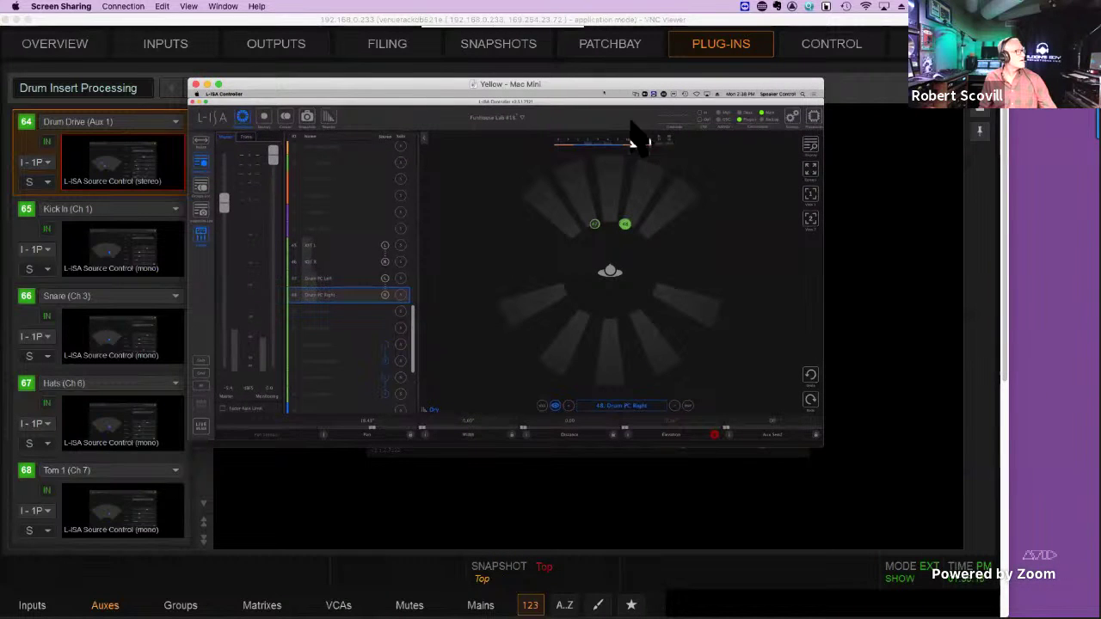
drag(607, 93, 469, 378)
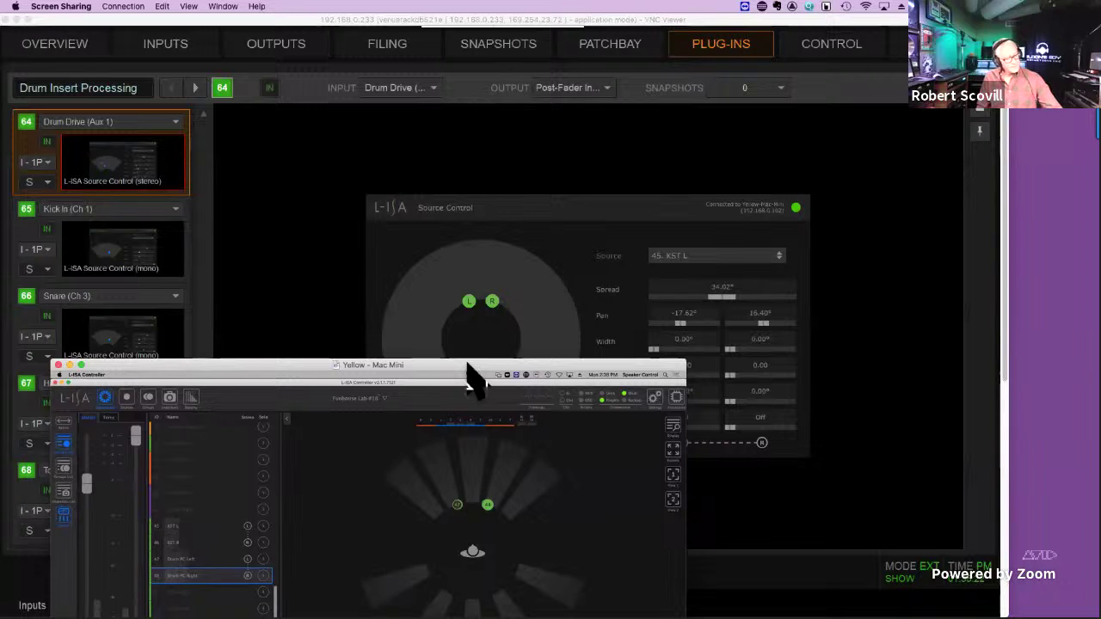
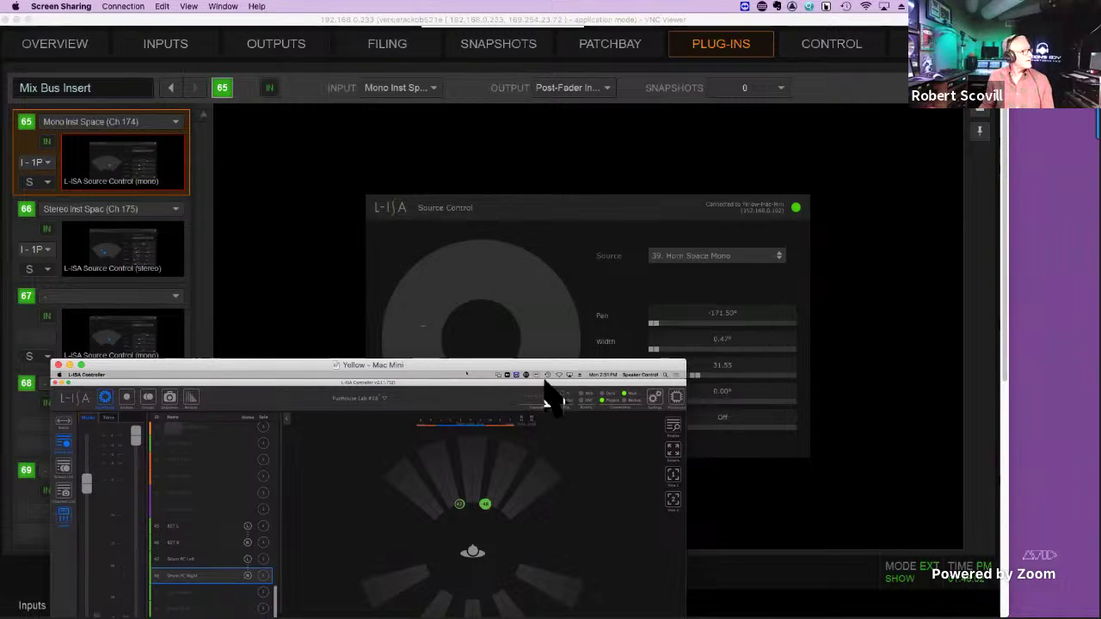
Move the Yellow – Mac Mini window down to reveal Horn Space Mono's panner (distance 13.39, pan -41.10°).
drag(567, 365, 574, 435)
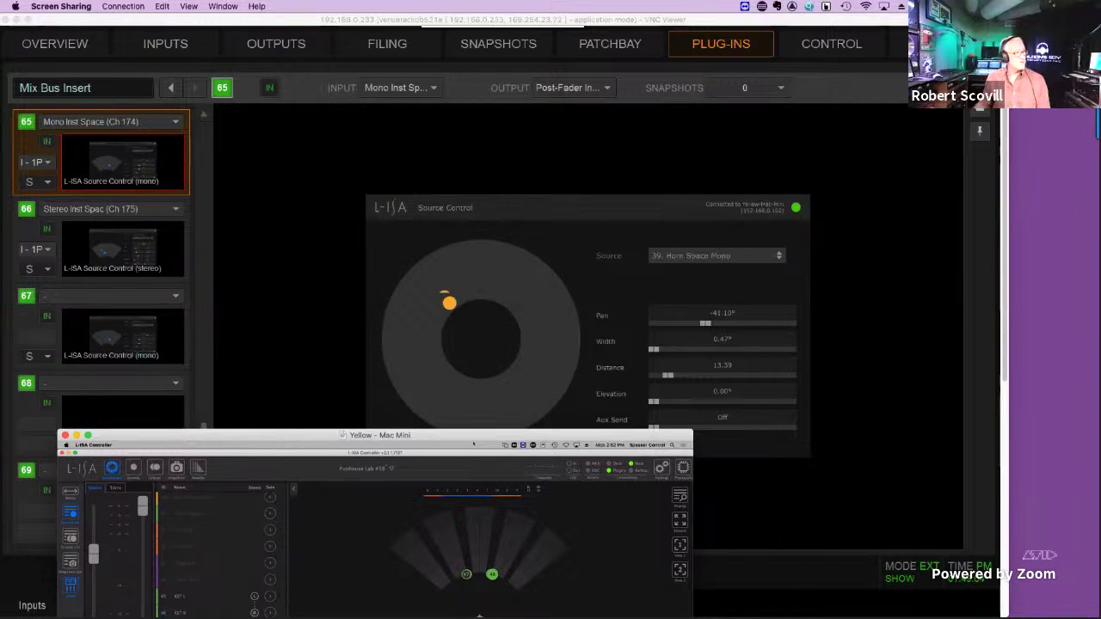
Maximise the L-ISA Controller window and turn off show-selected-only to display every soundfield object.
double_click(638, 437)
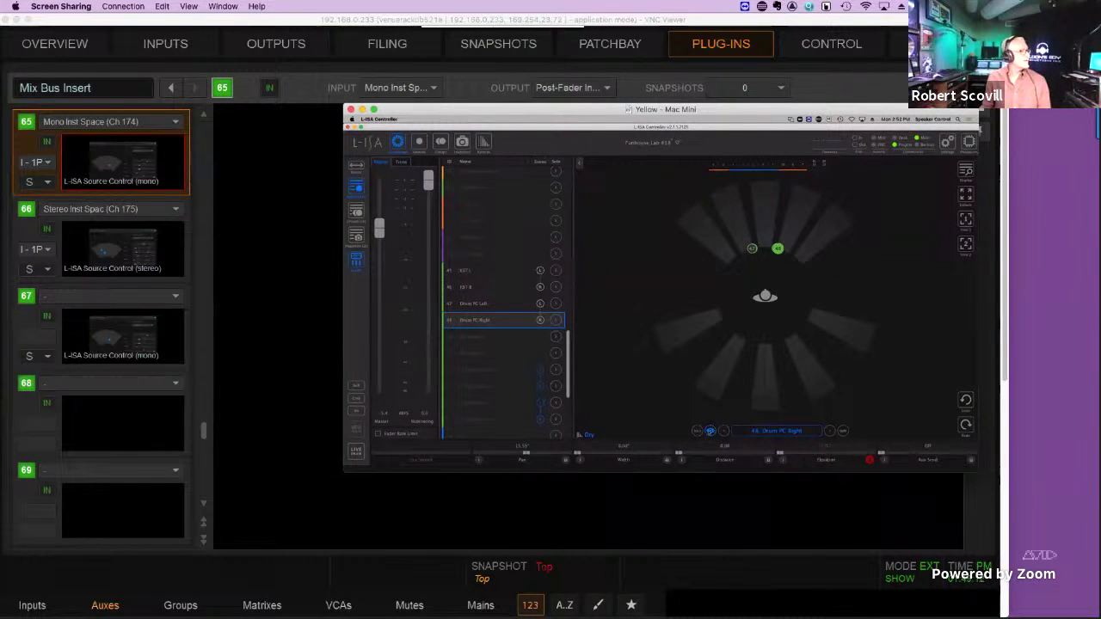
click(710, 431)
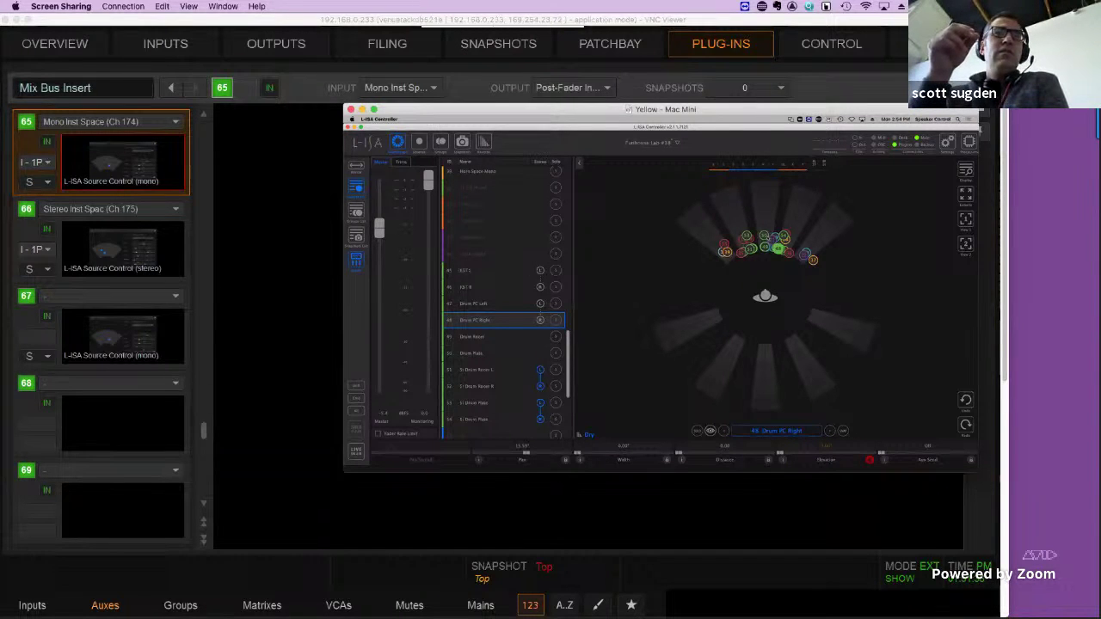
Isolate the selected source in the soundfield and step through the drum sources to Drum Plate (source 50).
mouse_move(351, 320)
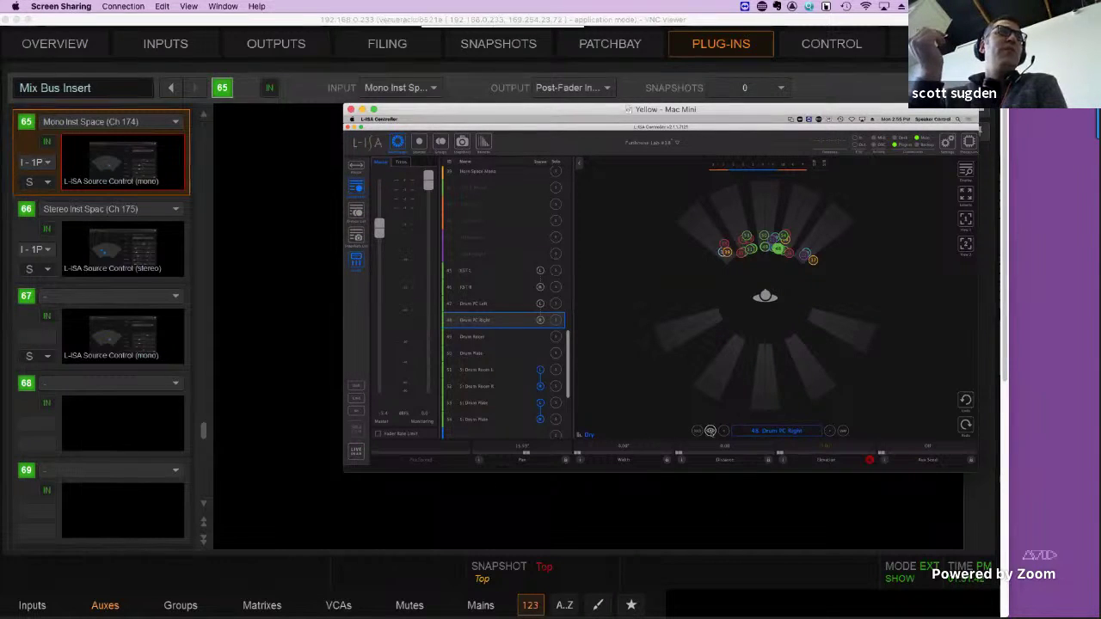
click(711, 431)
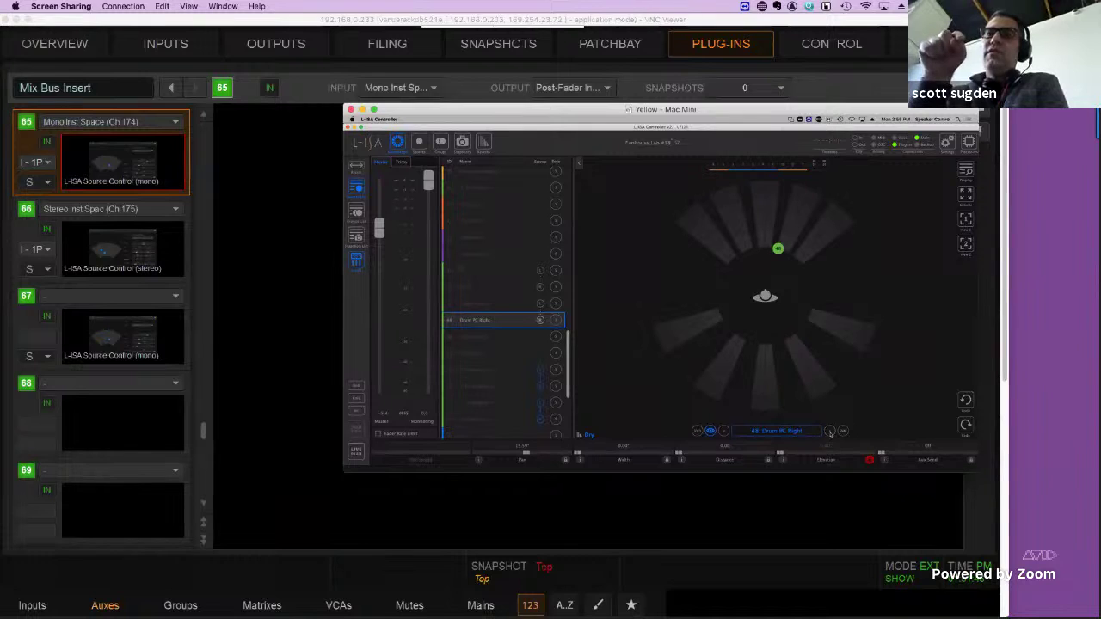
click(830, 431)
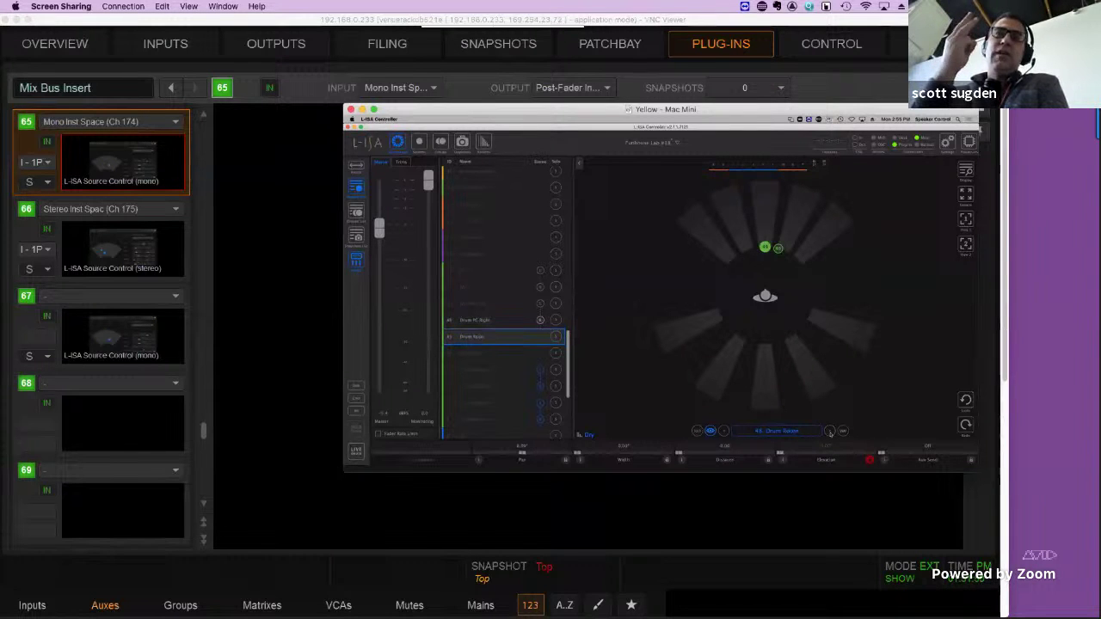
click(830, 431)
click(830, 432)
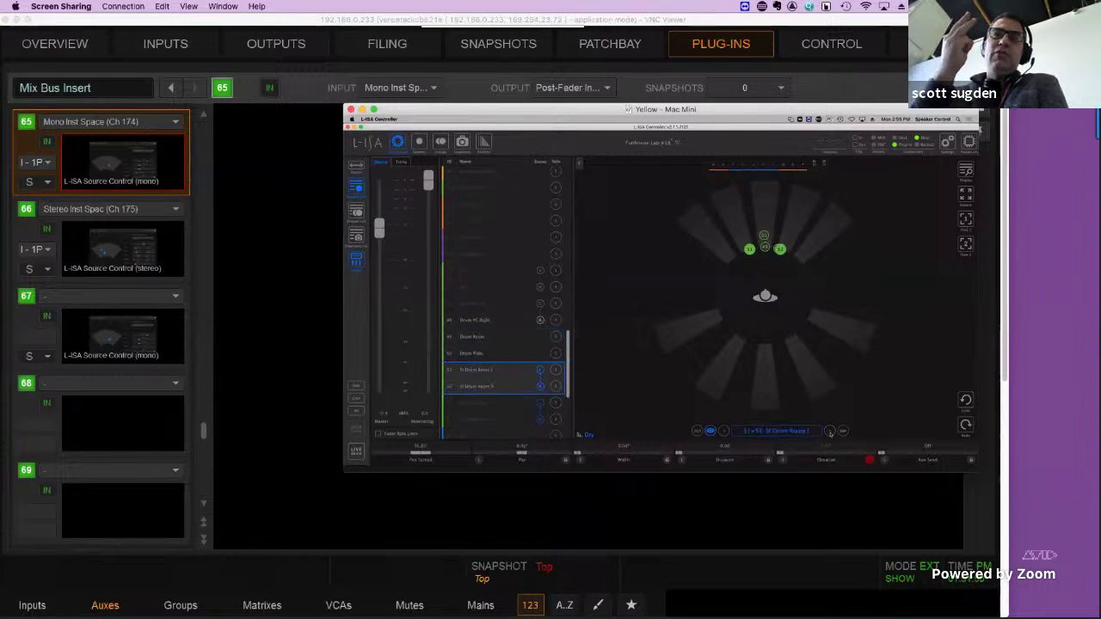
click(724, 433)
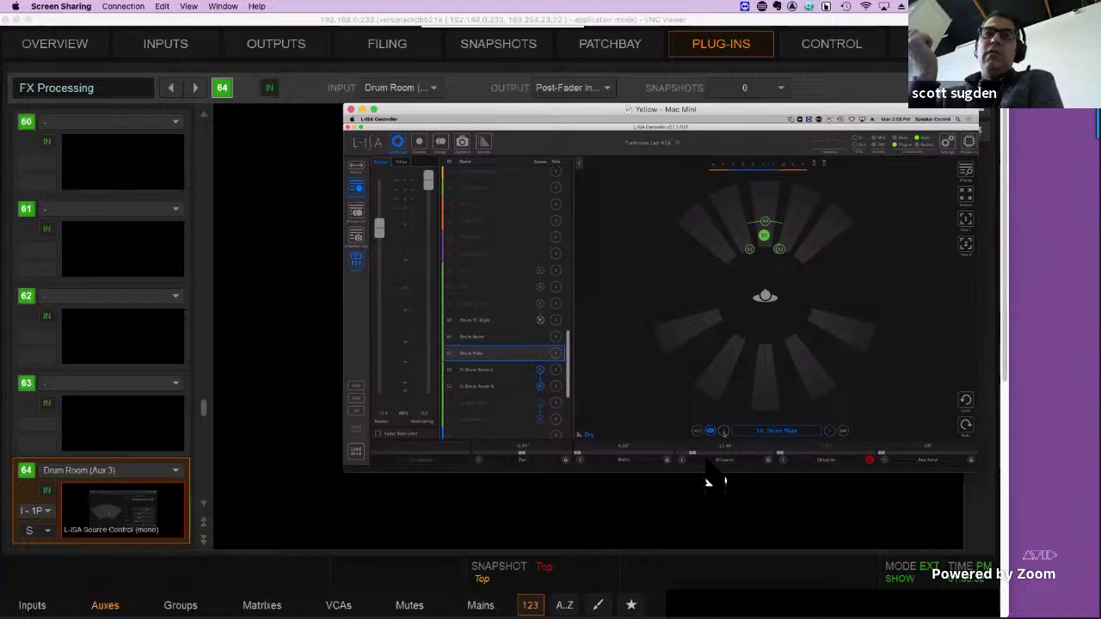
Toggle isolation, step from Drum Room to Drum FC Left, then show VENUE's Parallel Comp rack.
click(710, 431)
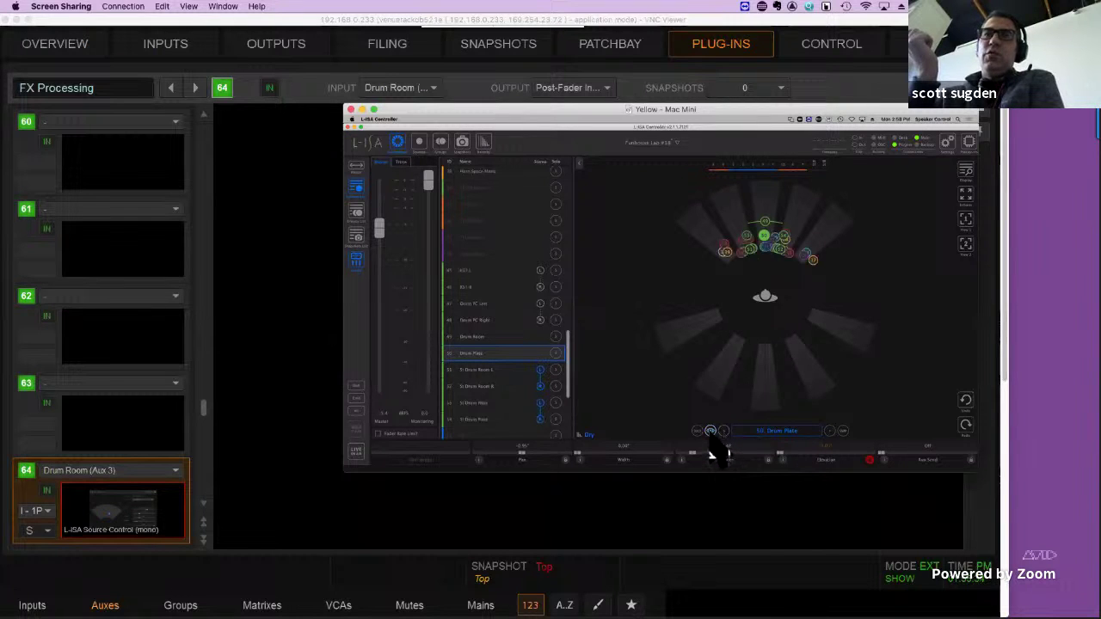
click(711, 432)
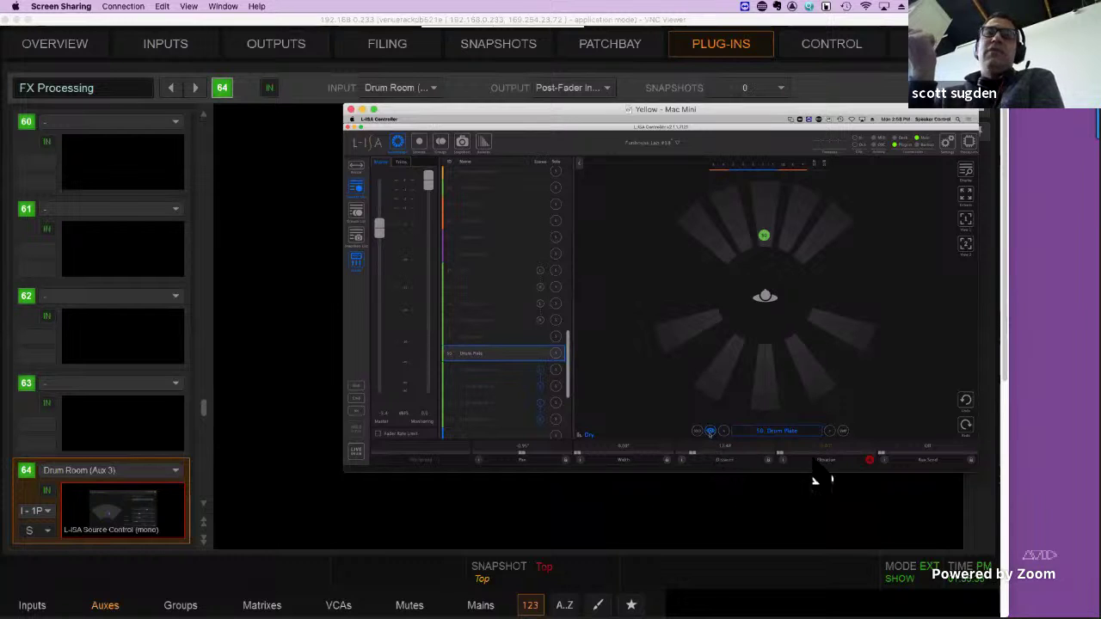
click(723, 432)
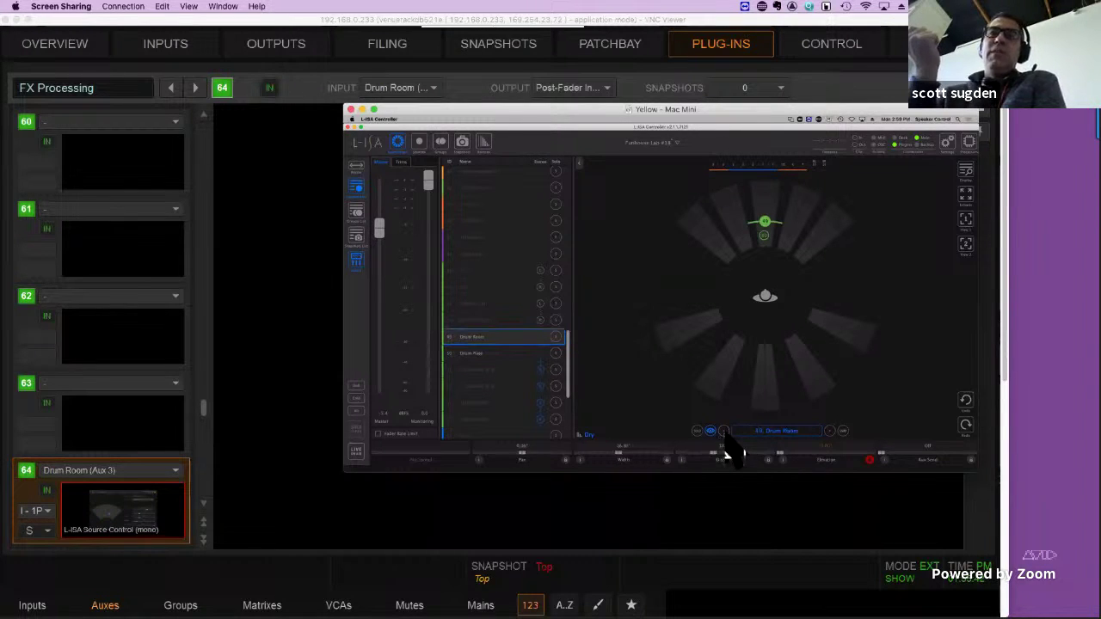
click(723, 432)
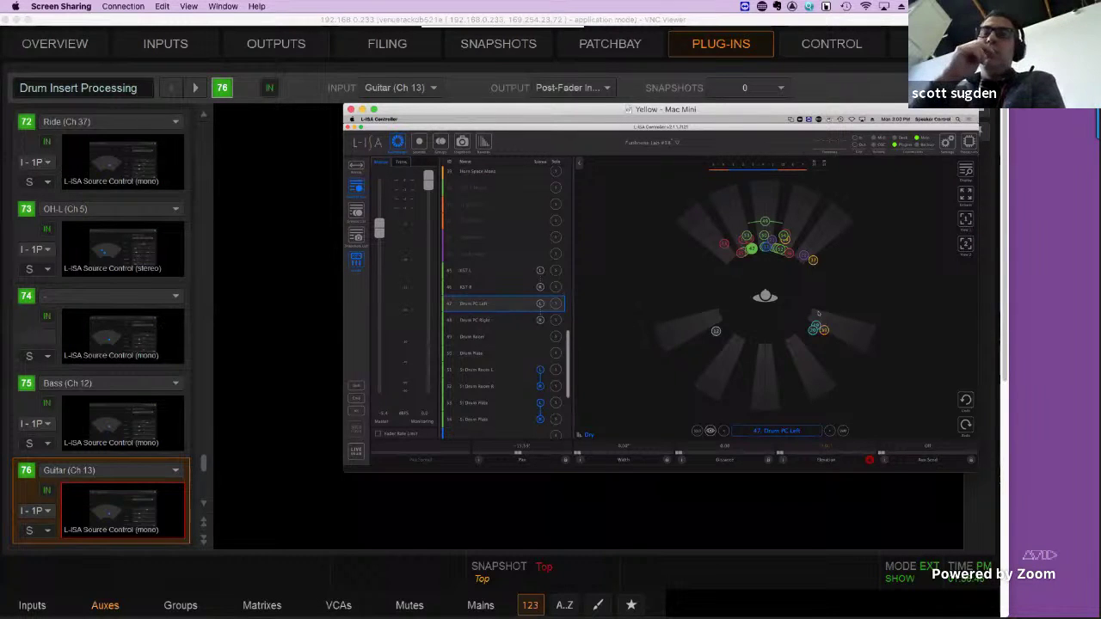
click(100, 151)
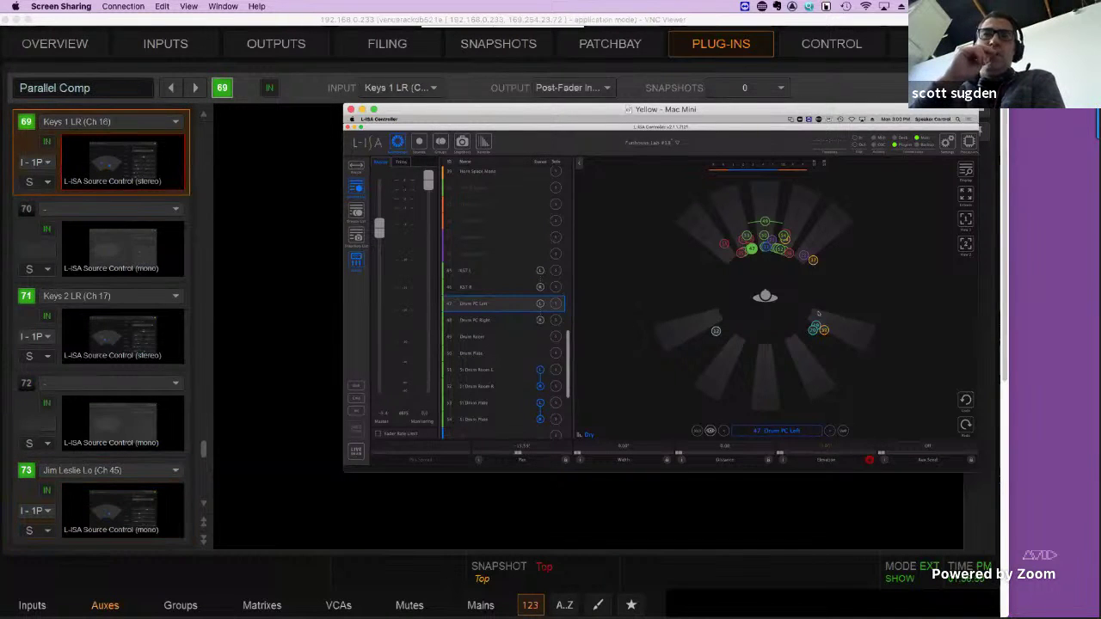